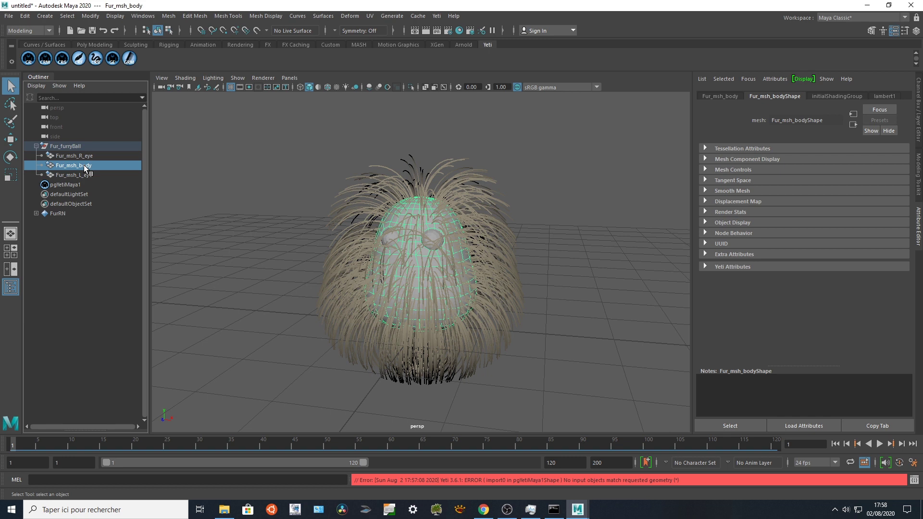
# - Inspect the pgYetiMaya1 graph's import0, scatter0, grow0 and bend0 nodes in a maximized Graph Editor, then minimize it
pyautogui.click(112, 58)
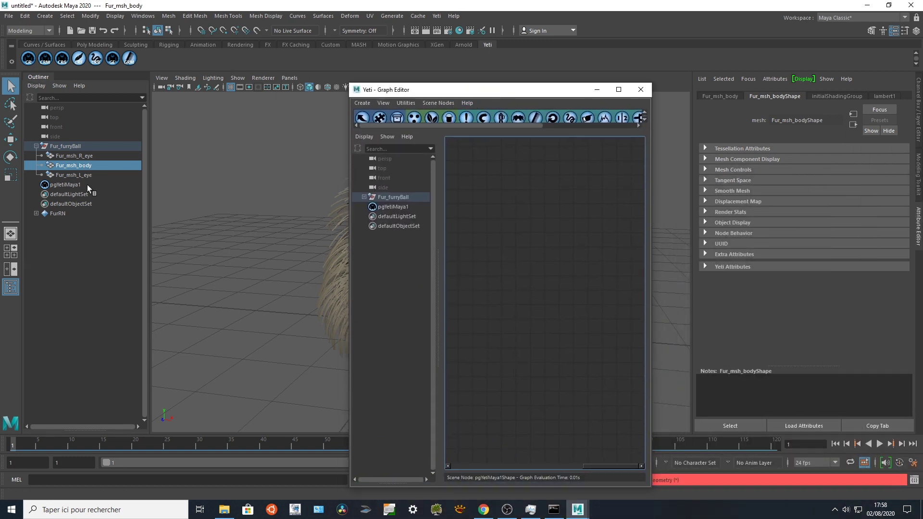
pyautogui.click(68, 185)
pyautogui.click(409, 206)
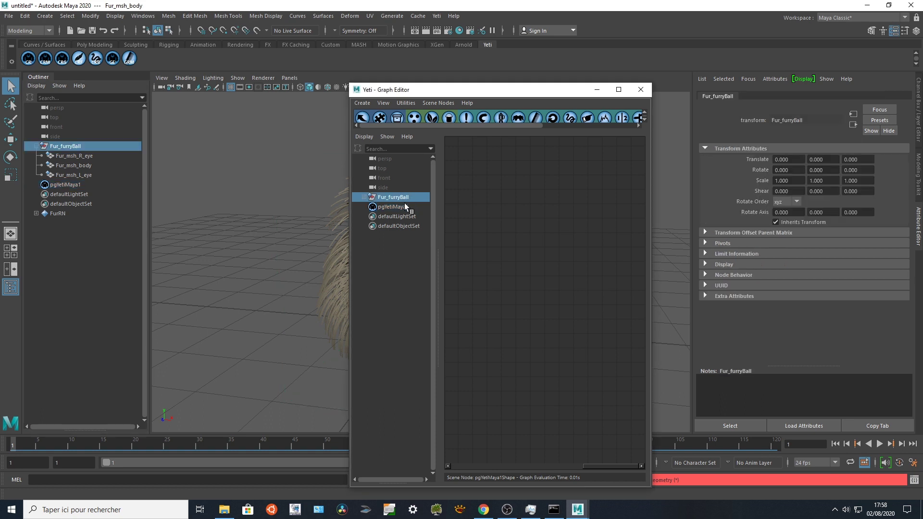
pyautogui.click(618, 89)
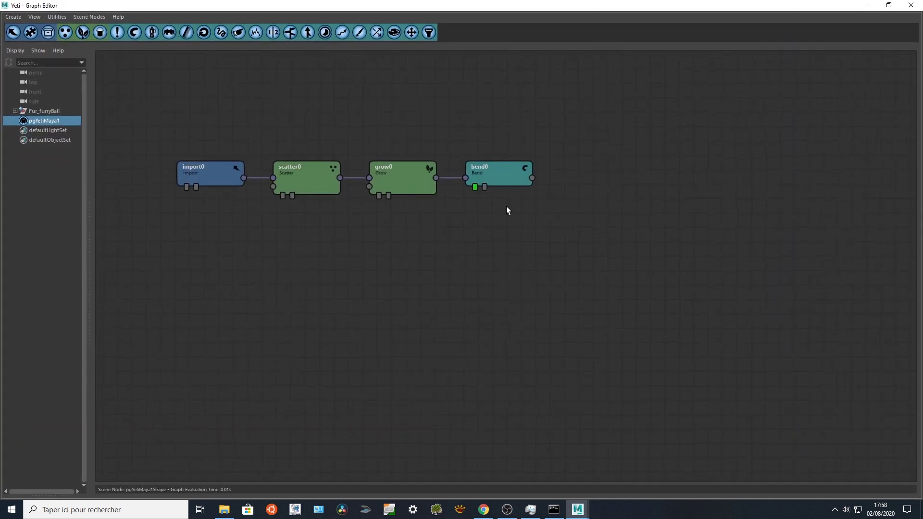
pyautogui.click(868, 5)
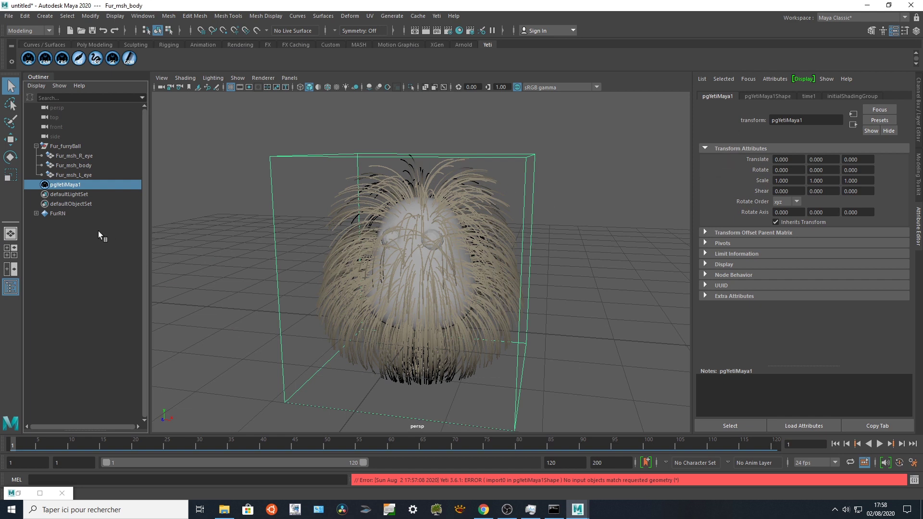
# - Expand pgYetiMaya1Shape's I/O settings and browse for the Output Cache File Name
pyautogui.click(67, 194)
pyautogui.click(65, 185)
pyautogui.click(764, 98)
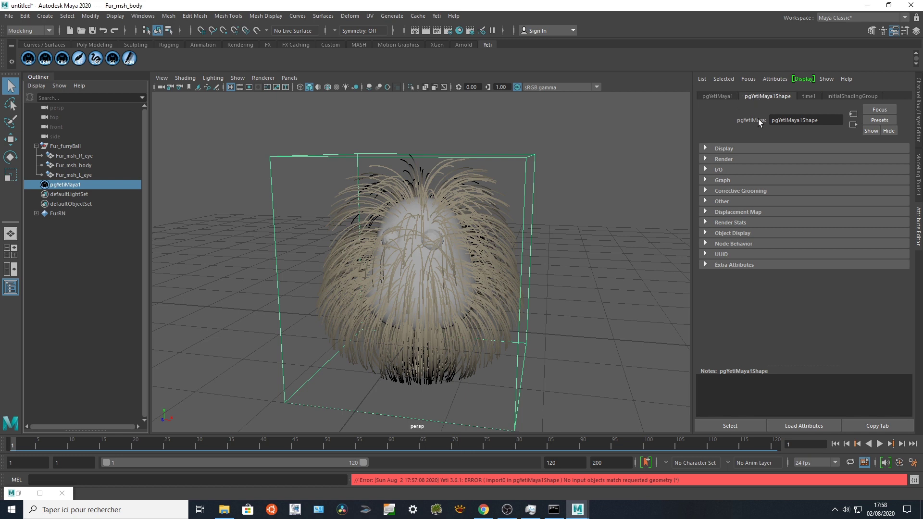
pyautogui.click(722, 169)
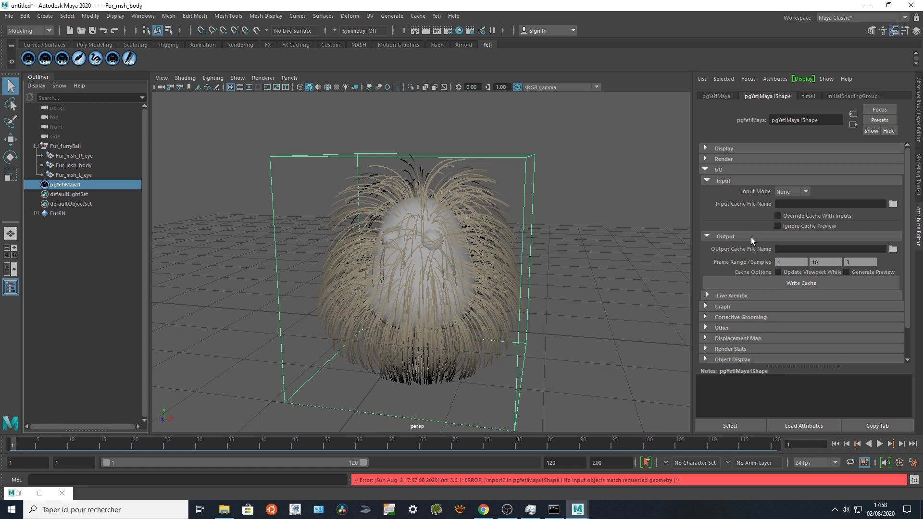
pyautogui.click(892, 249)
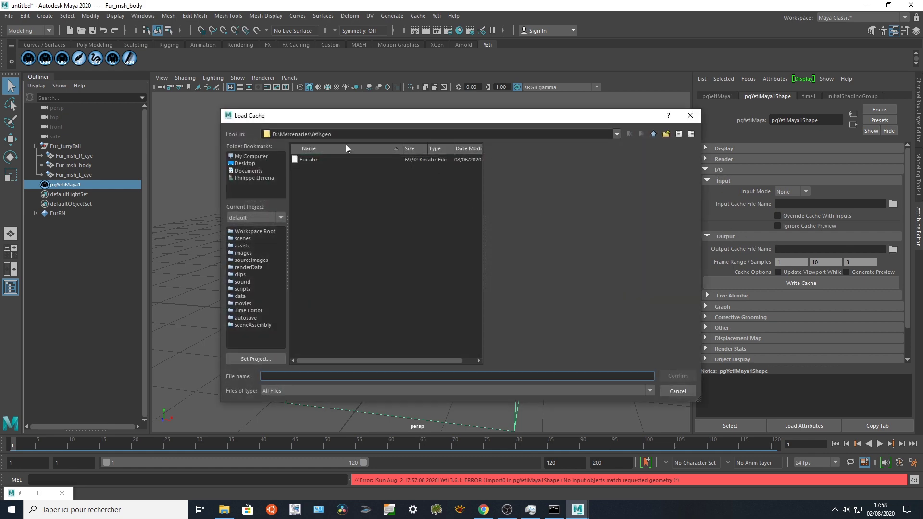
# - Choose Yeti\fur_cache\yeti_cache.1.fur as the output cache file, accepting the overwrite
pyautogui.click(654, 134)
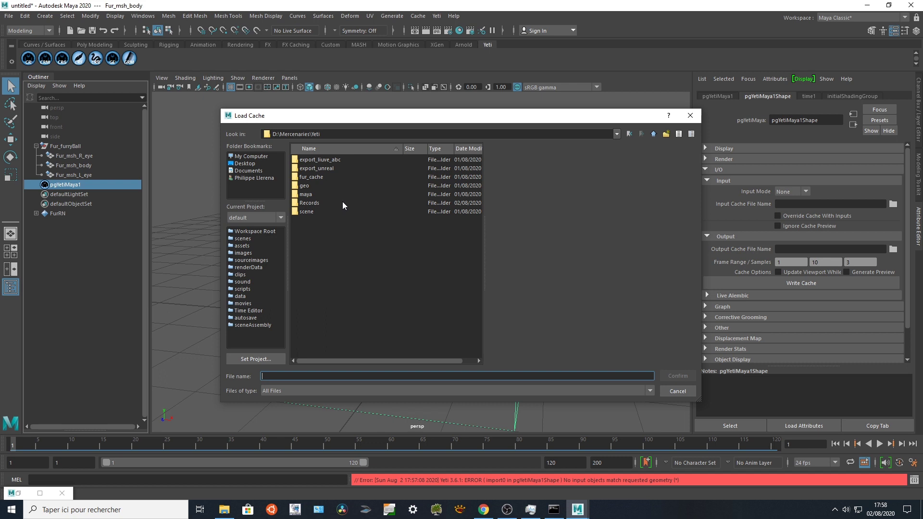
pyautogui.doubleClick(318, 178)
pyautogui.click(315, 160)
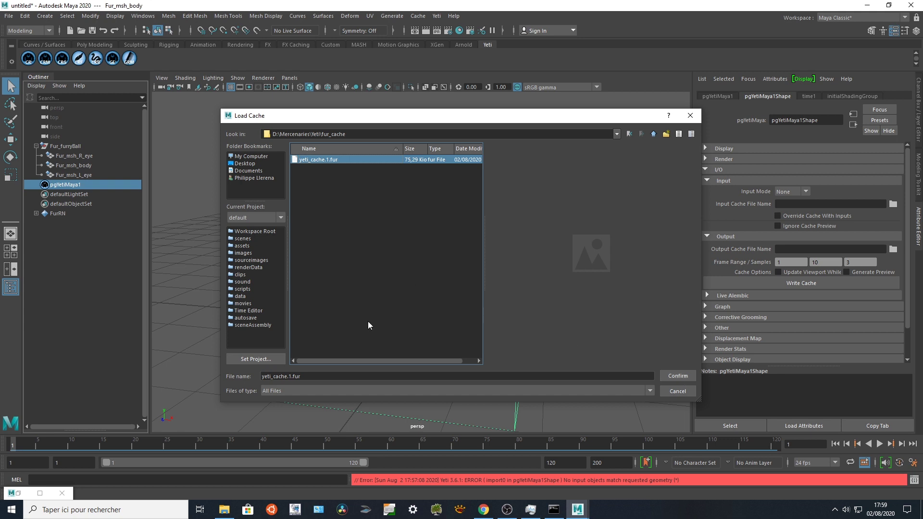
pyautogui.click(678, 375)
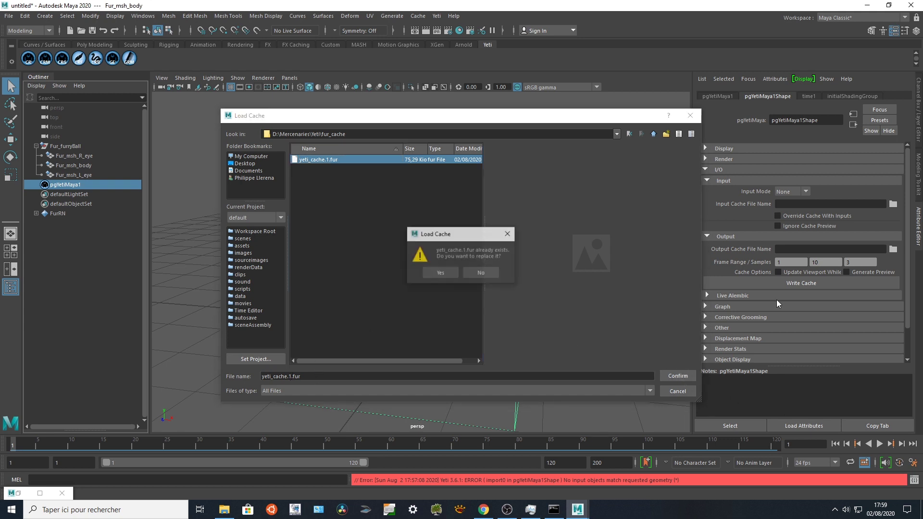
pyautogui.click(443, 272)
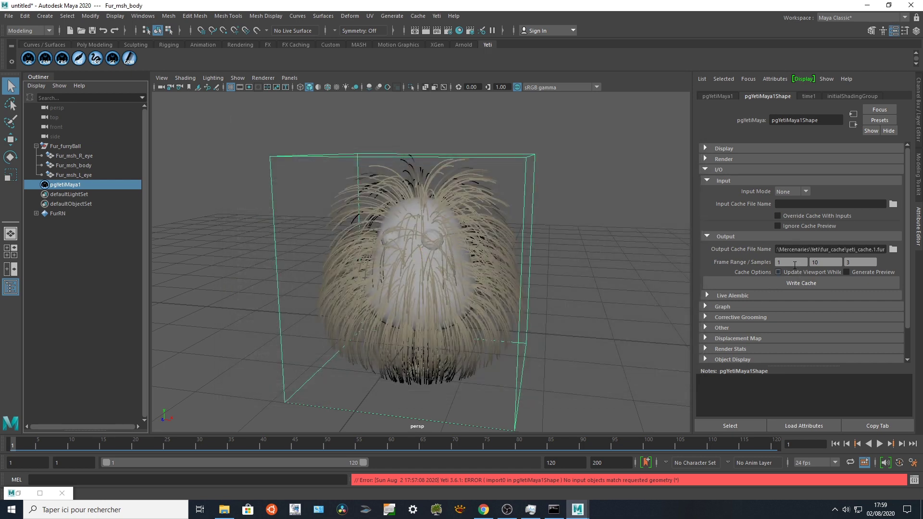
# - Write a frame 1–1, 1-sample cache as yeti_cache.%d.fur and check it in fur_cache
pyautogui.click(873, 249)
pyautogui.write('%d')
pyautogui.doubleClick(828, 263)
pyautogui.write('1')
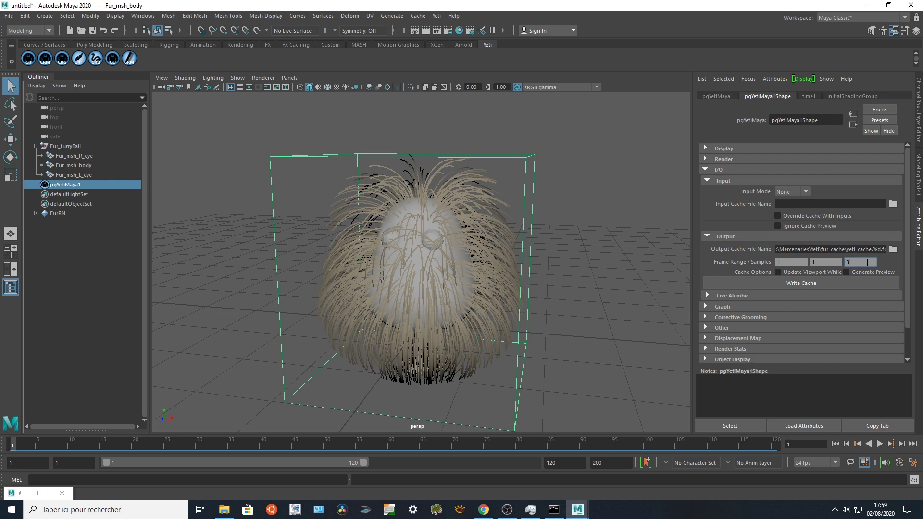
pyautogui.click(507, 509)
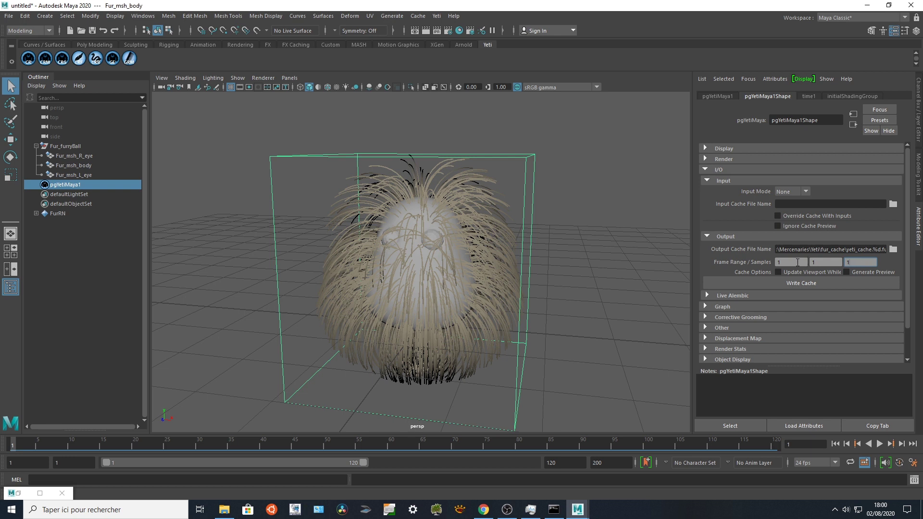
pyautogui.click(796, 283)
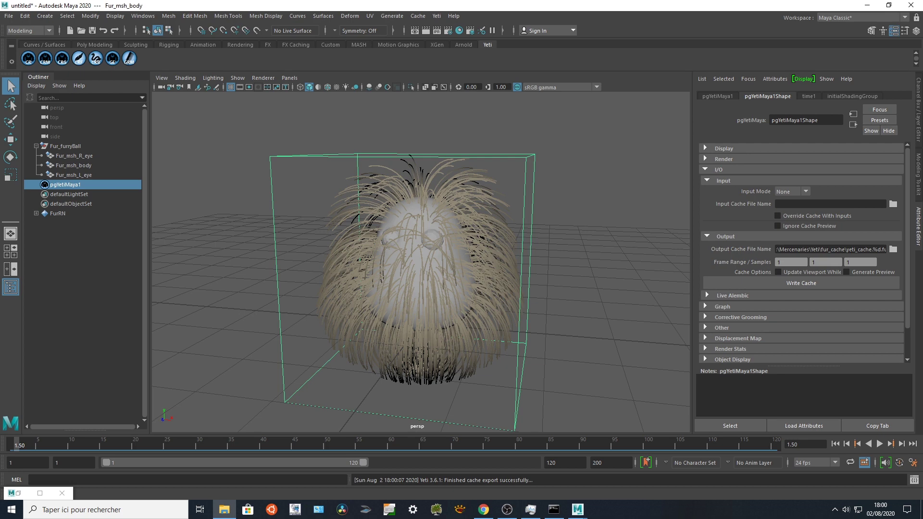
pyautogui.click(224, 509)
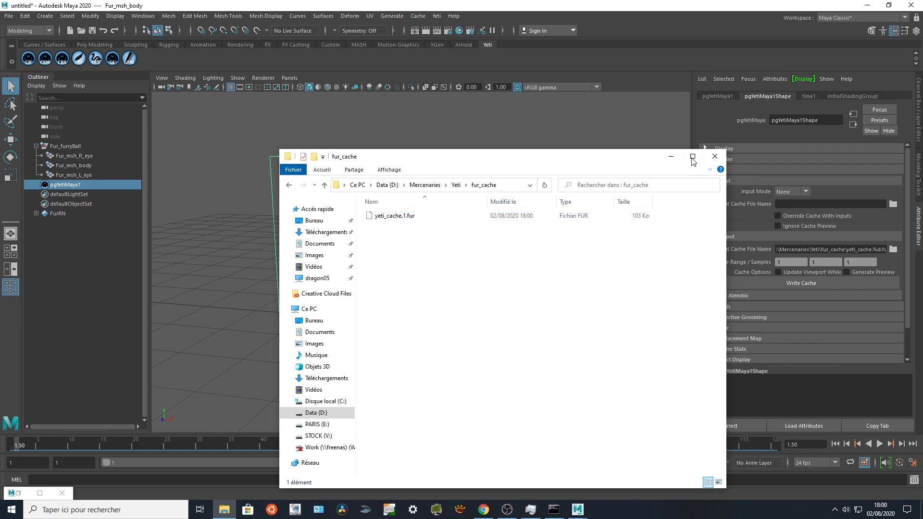
pyautogui.click(671, 157)
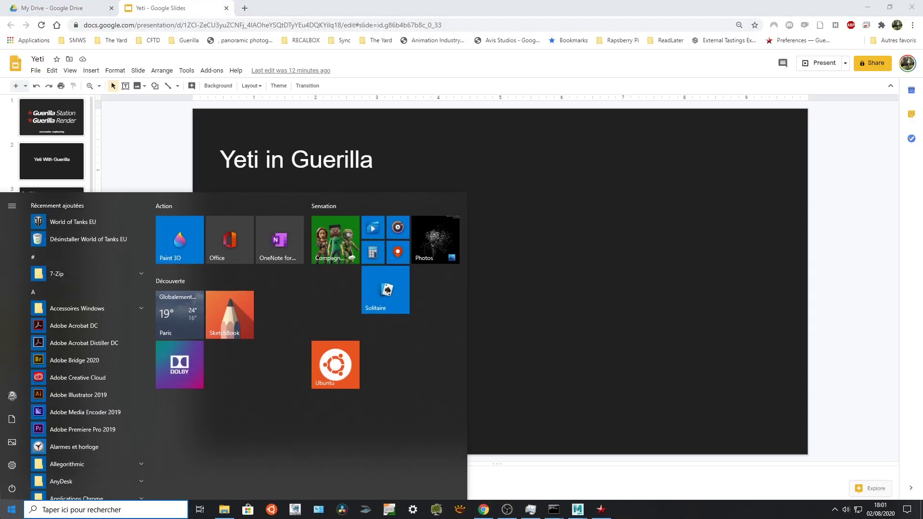
# - Open the system Path variable for editing via Système's Variables d'environnement
pyautogui.write('sys')
pyautogui.press('Return')
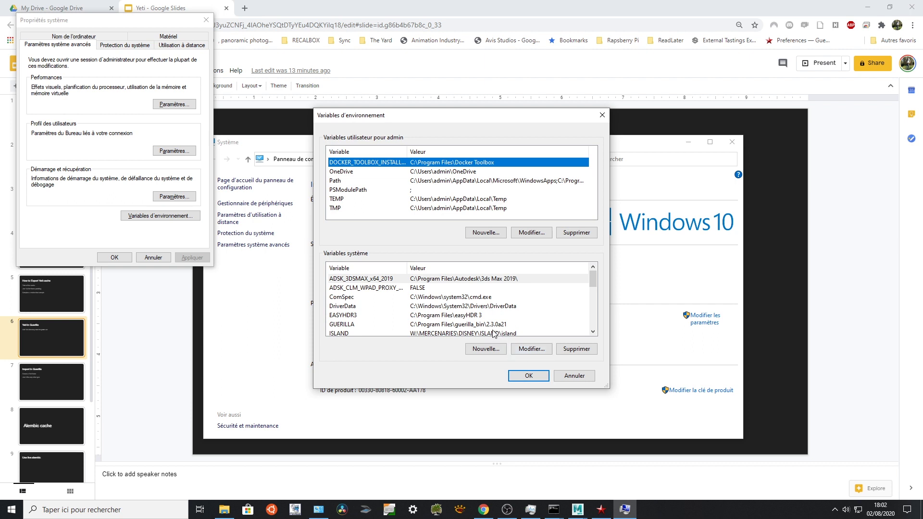
pyautogui.click(481, 316)
pyautogui.press('p')
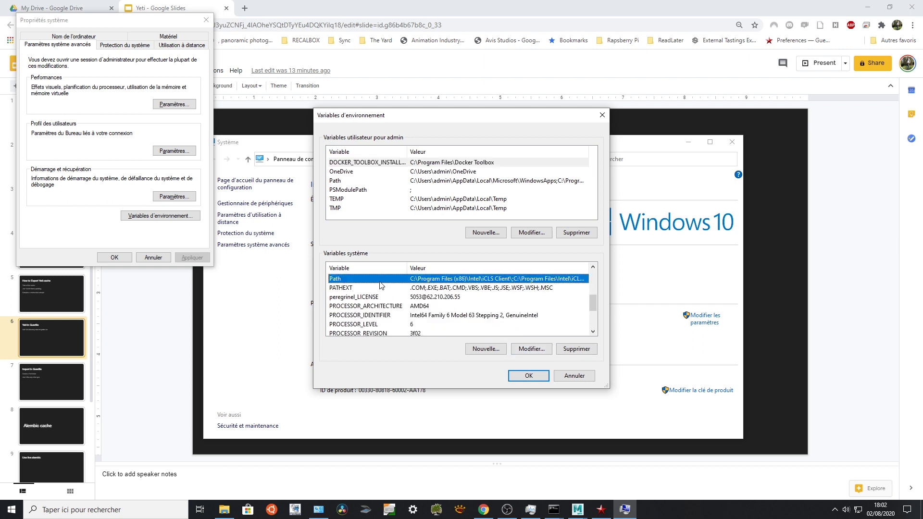
pyautogui.click(523, 351)
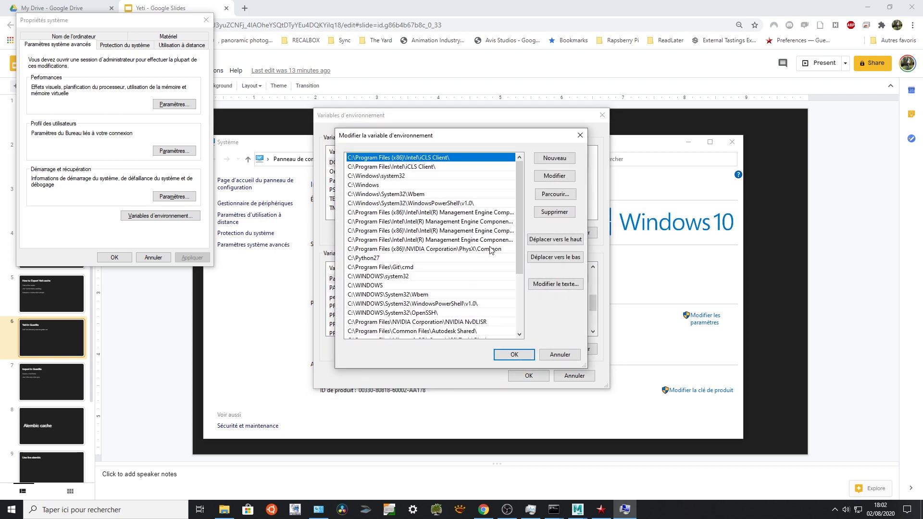
# - Verify the last Path entry is Documents\maya\2020\plug-ins\Yeti\bin and accept both dialogs
pyautogui.scroll(-4, 519, 221)
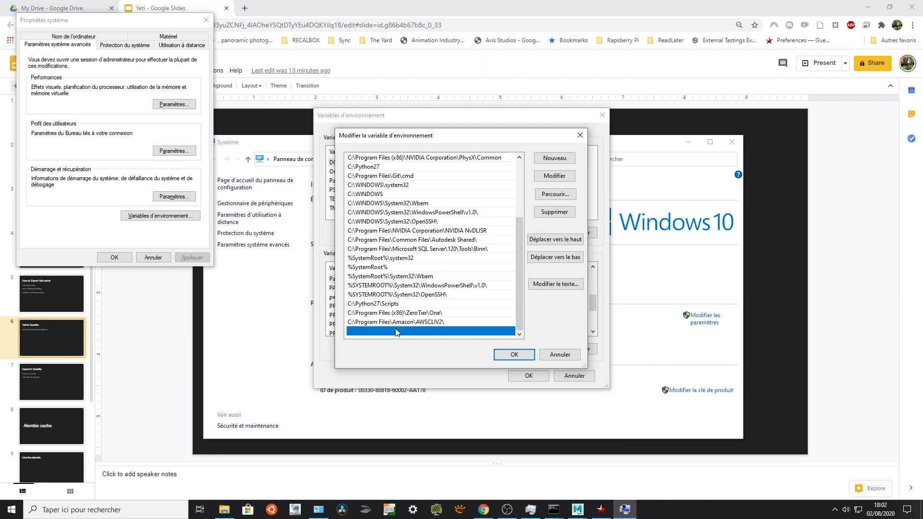
pyautogui.click(387, 332)
pyautogui.click(555, 175)
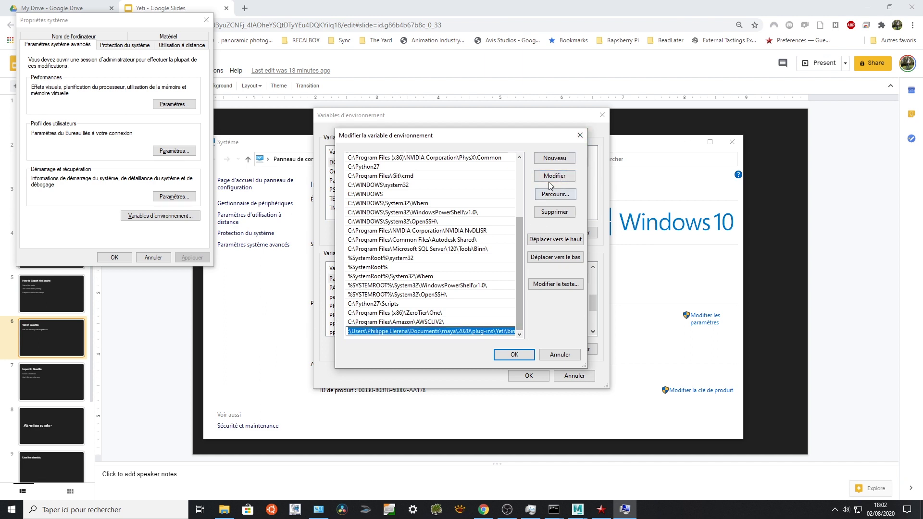
pyautogui.moveTo(506, 331); pyautogui.dragTo(534, 331)
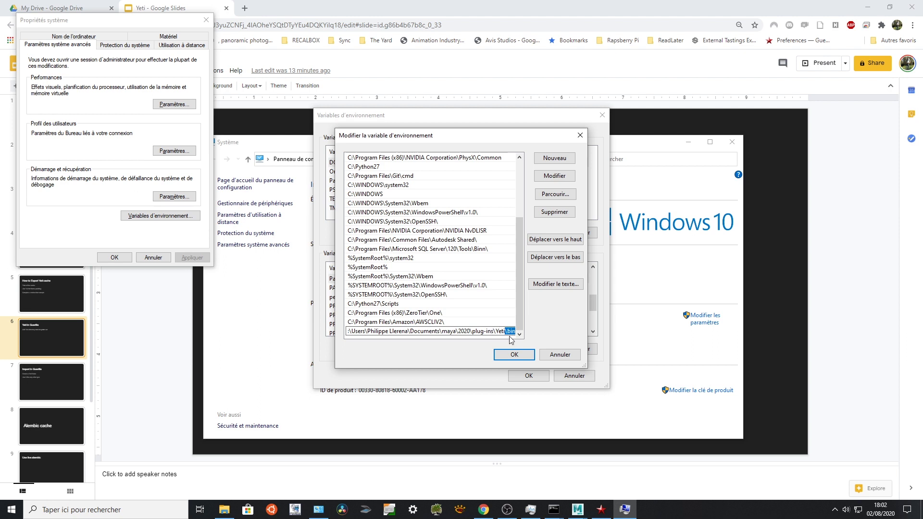
pyautogui.click(513, 355)
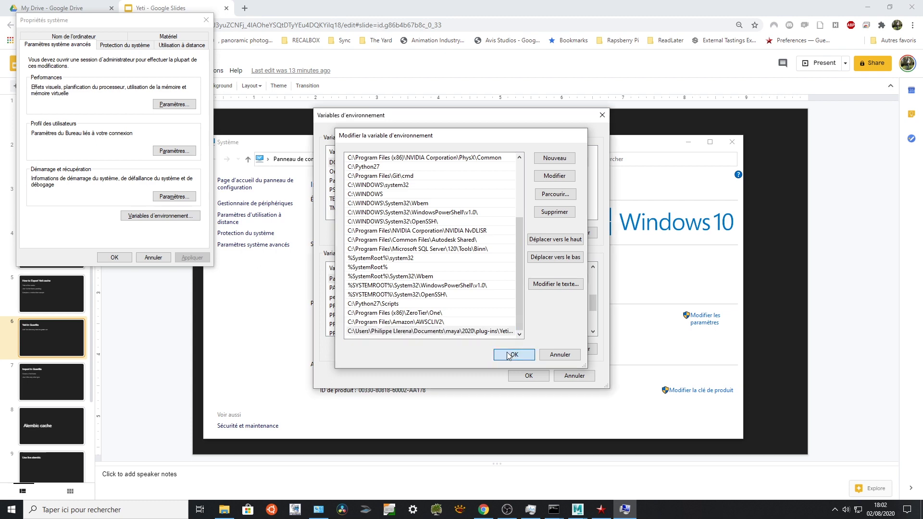
pyautogui.click(529, 375)
# - Close System Properties and Système, then present the slides up to 'Import in Guerilla'
pyautogui.click(114, 257)
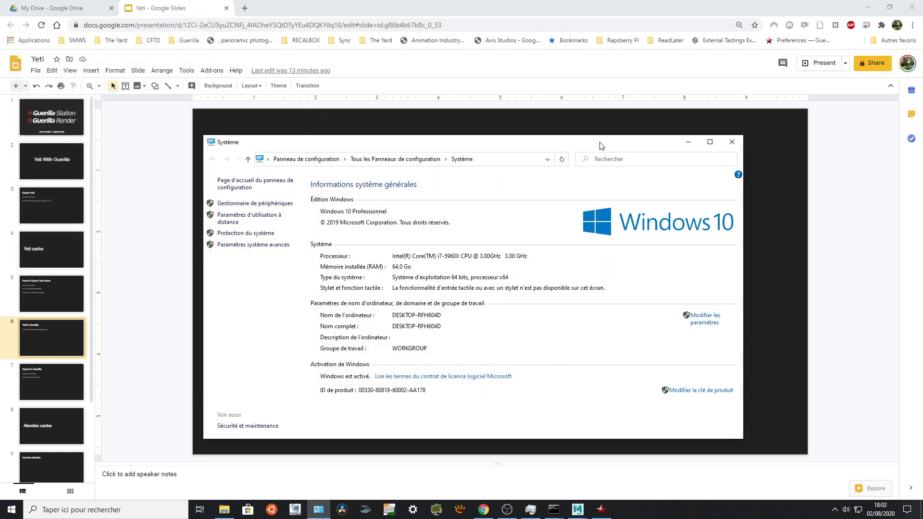
pyautogui.click(732, 142)
pyautogui.click(812, 63)
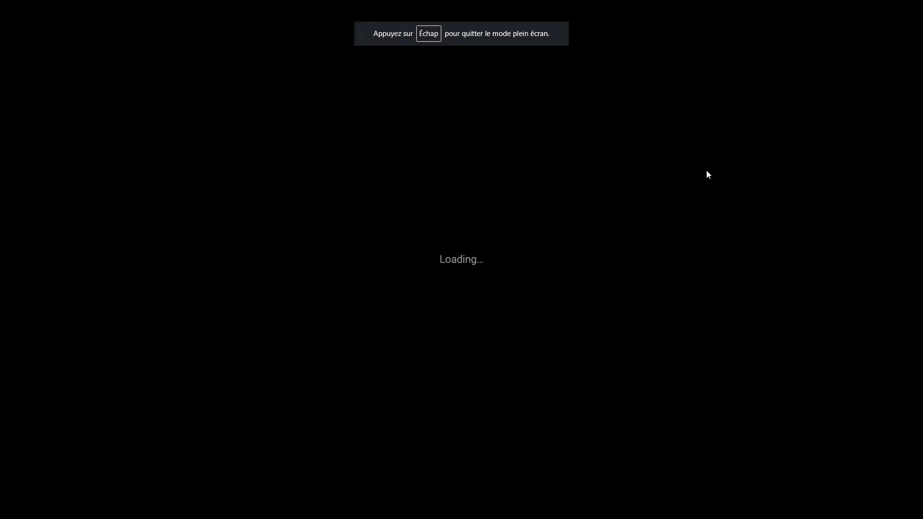
pyautogui.press('Right')
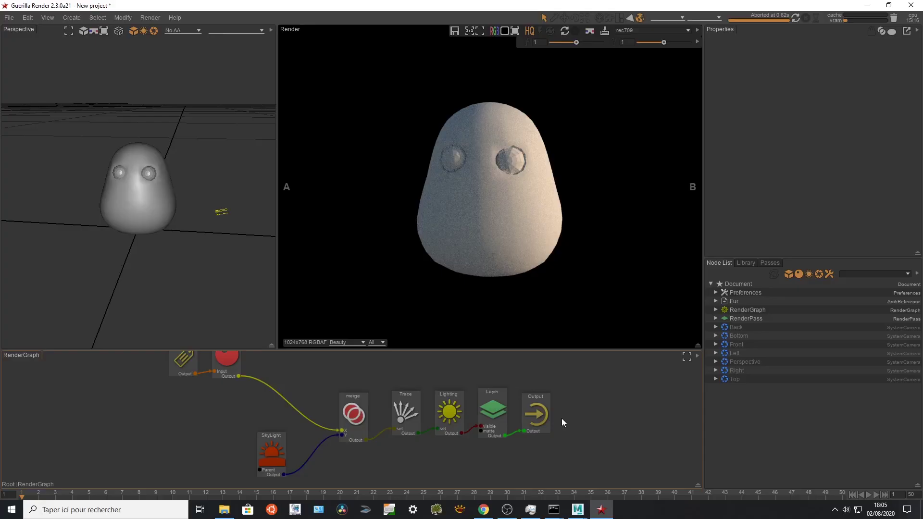
# - Create a new Yeti node and rename it fur_ba
pyautogui.click(72, 18)
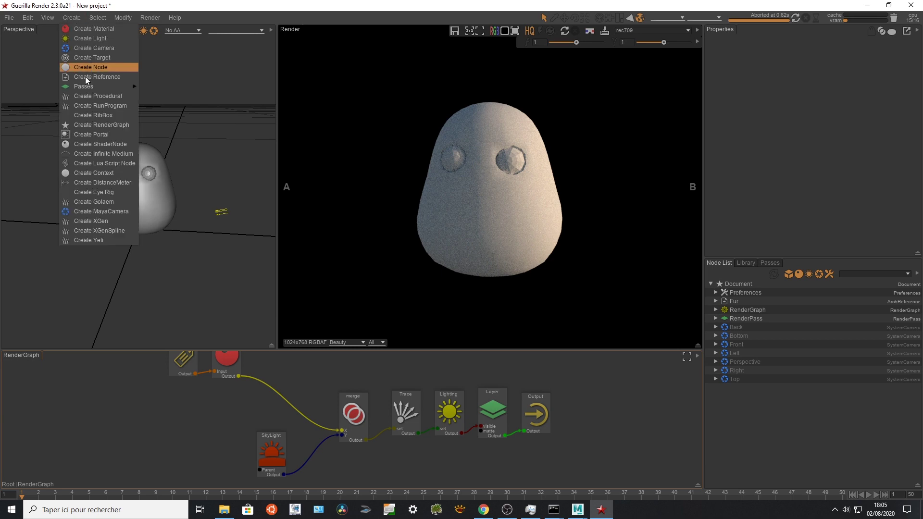
pyautogui.click(108, 242)
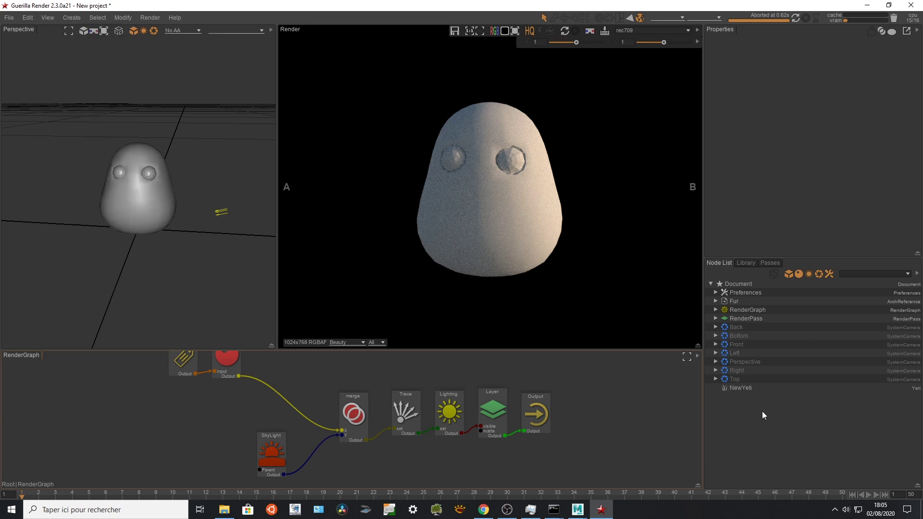
pyautogui.click(747, 388)
pyautogui.doubleClick(747, 388)
pyautogui.write('fur')
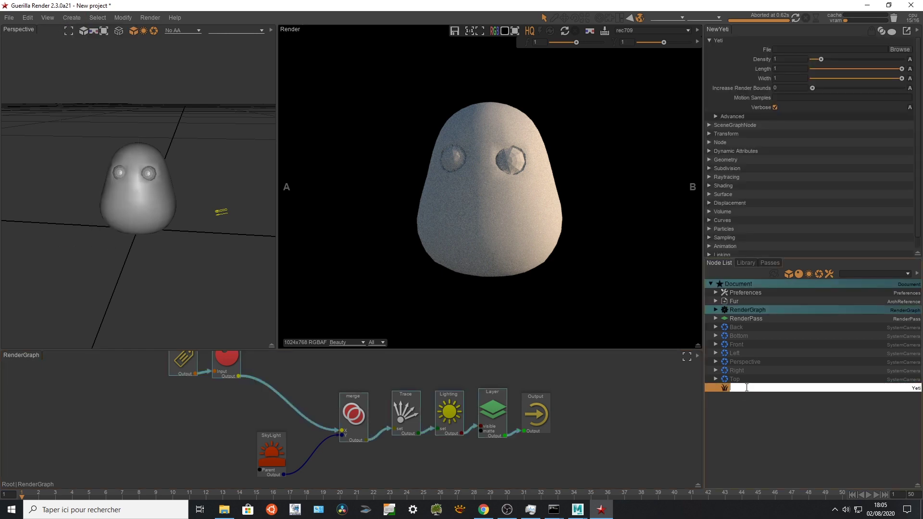
pyautogui.write('_ba')
pyautogui.press('Return')
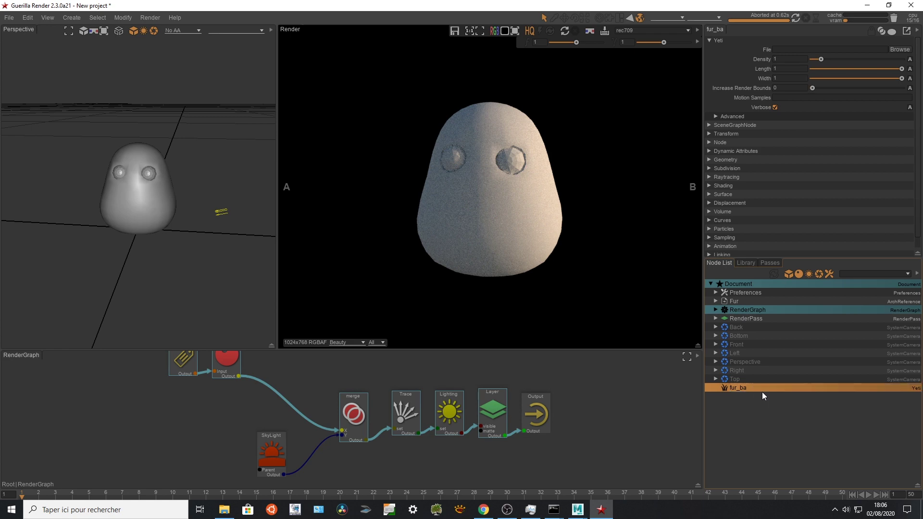
# - Correct the Yeti node's name to fur_bar and browse for its cache file
pyautogui.click(750, 396)
pyautogui.click(747, 392)
pyautogui.doubleClick(748, 391)
pyautogui.write('r')
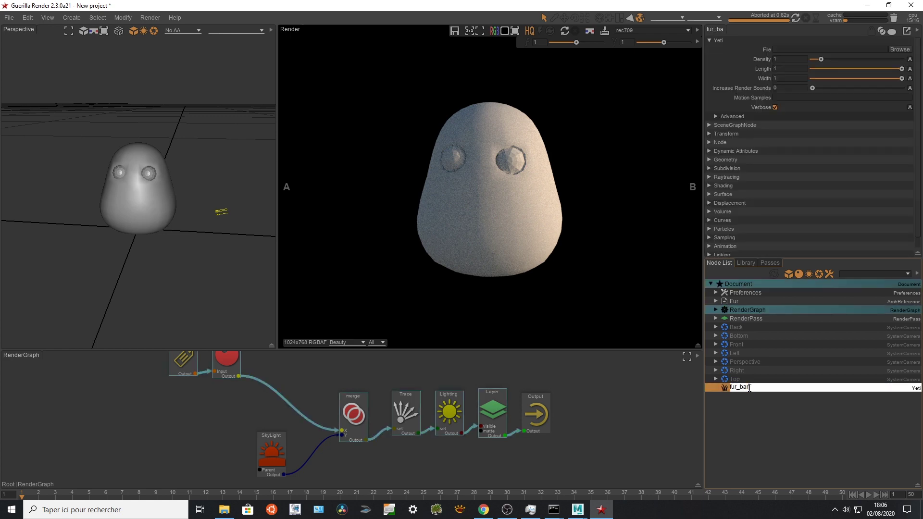
pyautogui.press('Return')
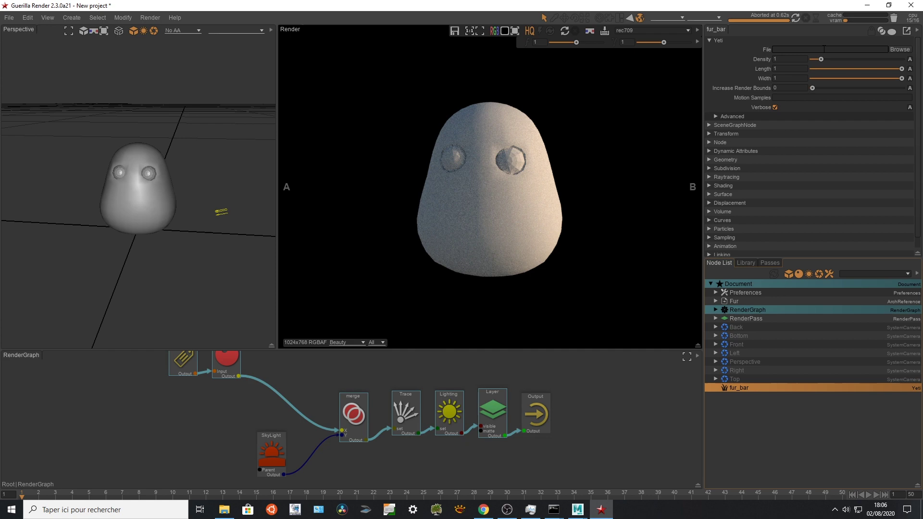
pyautogui.click(900, 50)
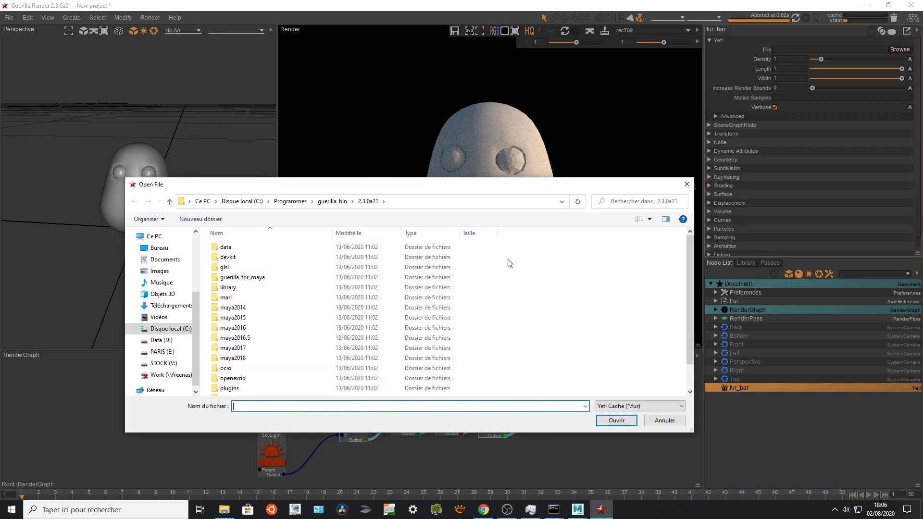
# - Load D:\Mercenaries\Yeti\fur_cache\yeti_cache.1.fur as fur_bar's cache file
pyautogui.click(159, 340)
pyautogui.doubleClick(255, 368)
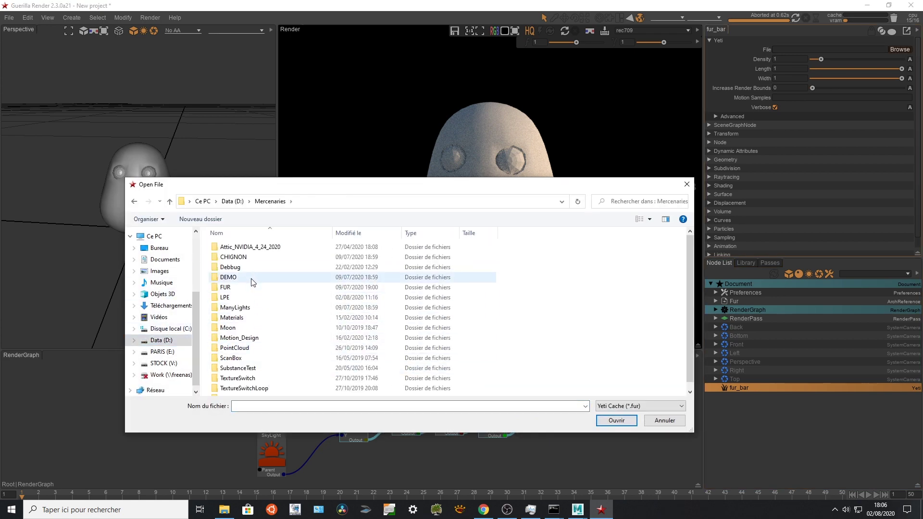
pyautogui.scroll(-1, 250, 355)
pyautogui.doubleClick(248, 390)
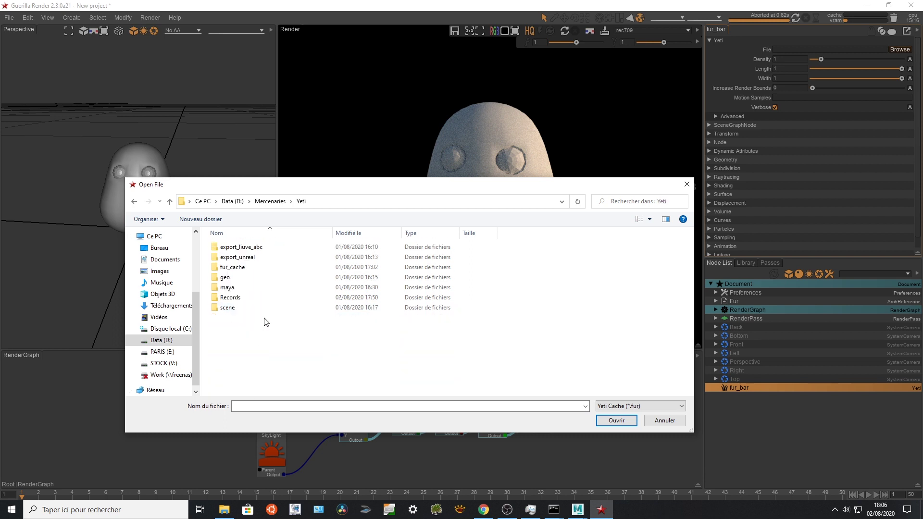
pyautogui.doubleClick(264, 271)
pyautogui.click(240, 247)
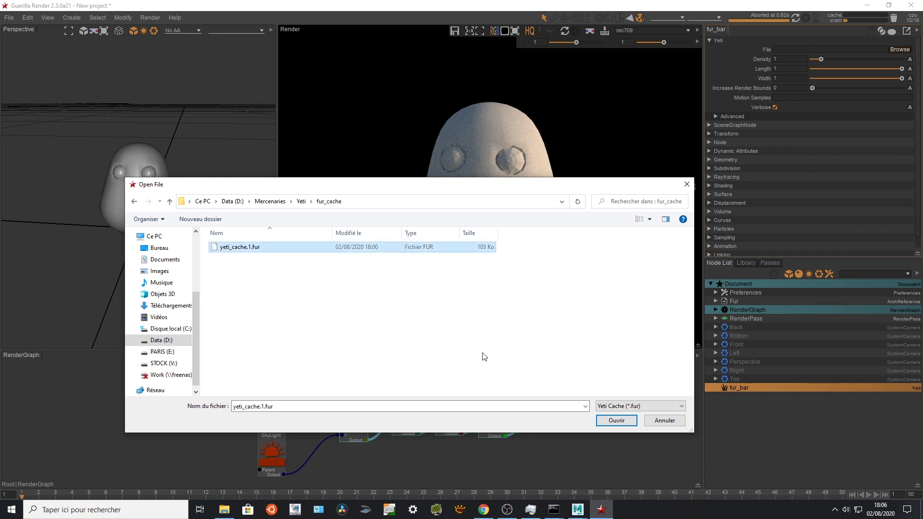
pyautogui.click(616, 420)
# - Change the file to yeti_cache.%d.fur and drag fur_bar into the RenderGraph
pyautogui.click(874, 49)
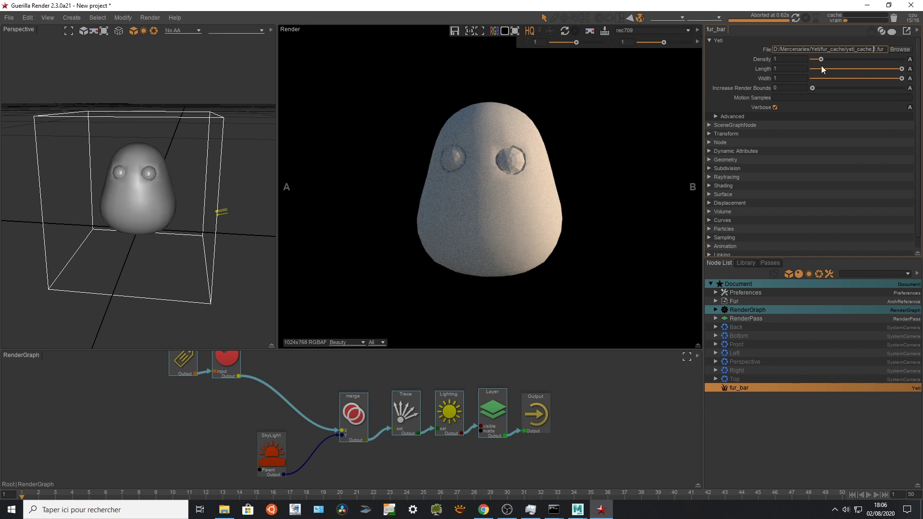
pyautogui.press('Tab')
pyautogui.doubleClick(875, 49)
pyautogui.press('BackSpace')
pyautogui.write('%d')
pyautogui.hotkey('ctrl', 'a')
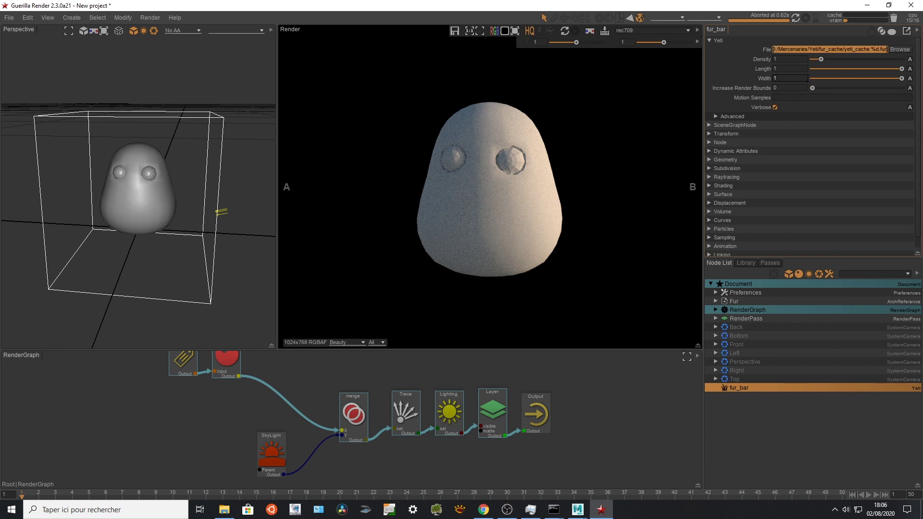
pyautogui.press('Return')
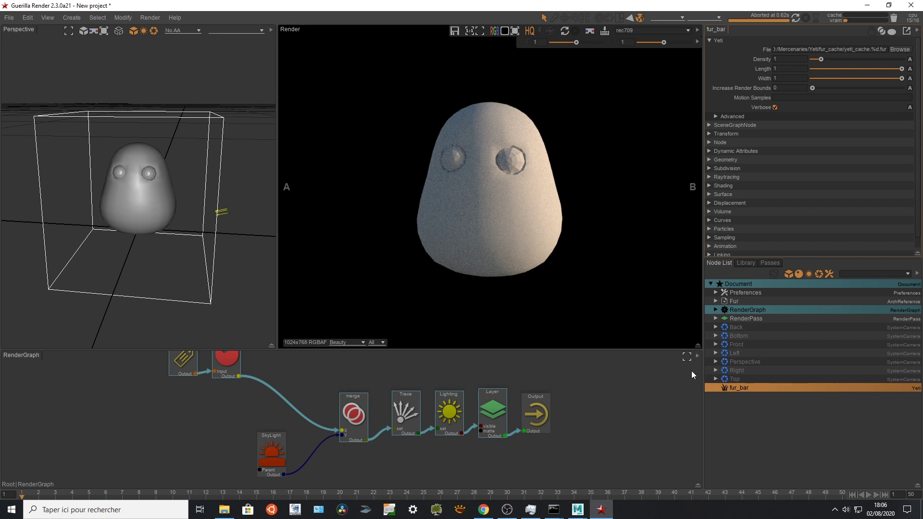
pyautogui.moveTo(304, 416); pyautogui.dragTo(274, 392)
# - Insert a Material:Hair node between fur_bar and merge2, then re-render to preview the fur
pyautogui.click(196, 406)
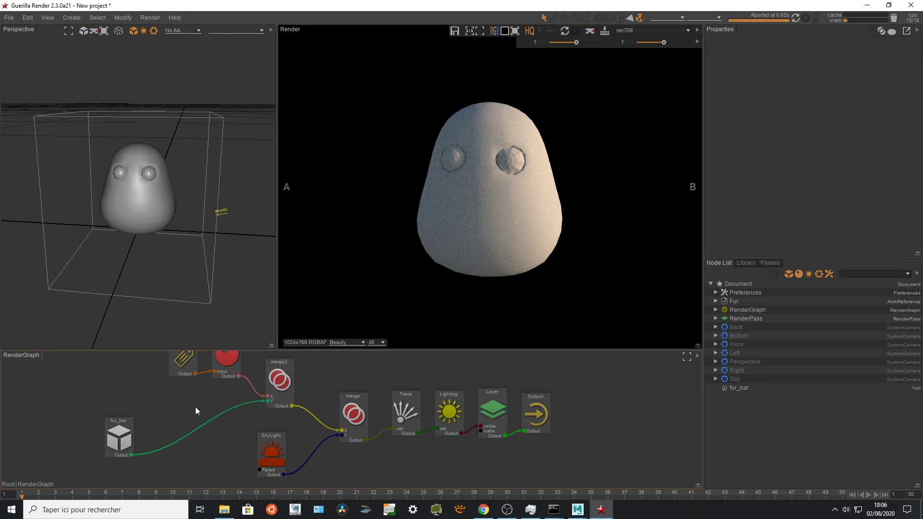
pyautogui.press('Tab')
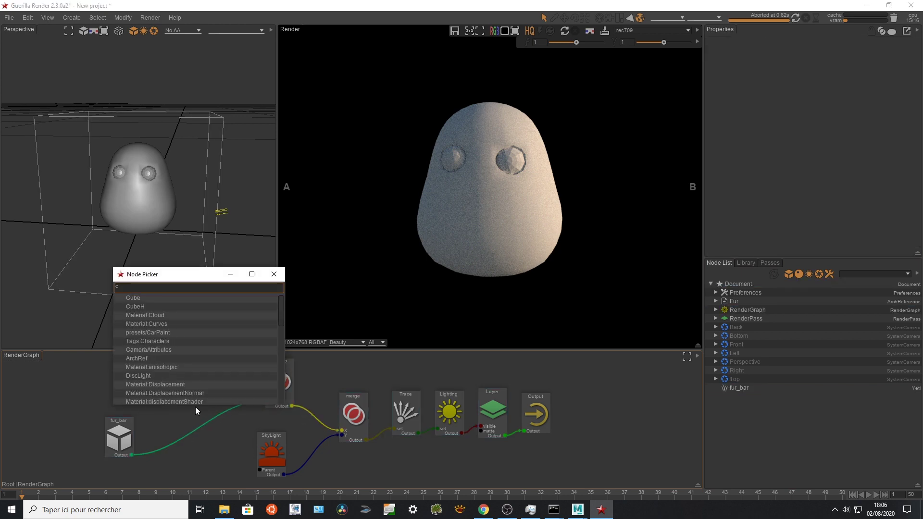
pyautogui.write('hair')
pyautogui.press('Down')
pyautogui.press('Down')
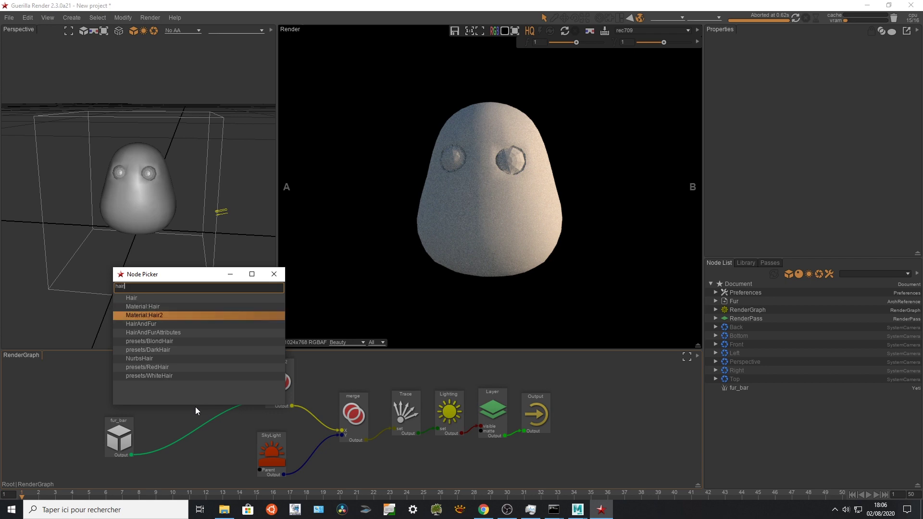
pyautogui.press('Up')
pyautogui.press('Return')
pyautogui.moveTo(194, 407); pyautogui.dragTo(192, 434)
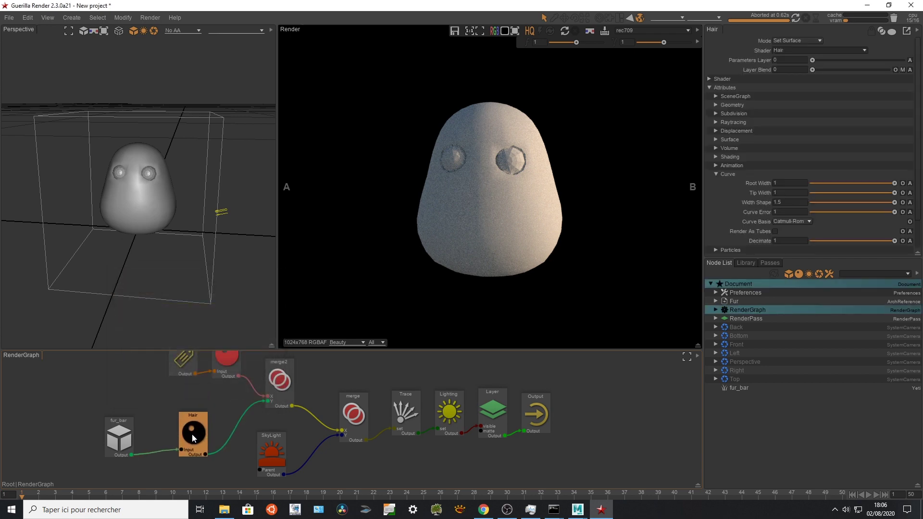
pyautogui.click(796, 18)
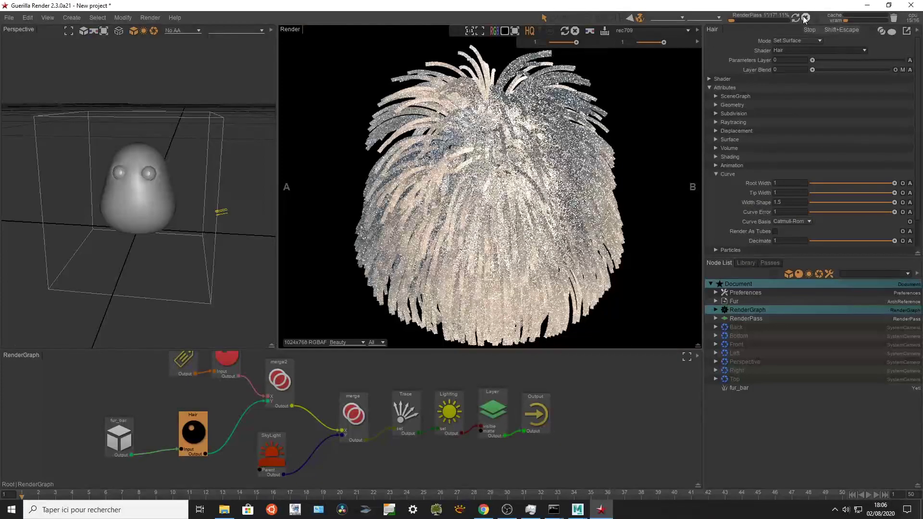
pyautogui.click(805, 19)
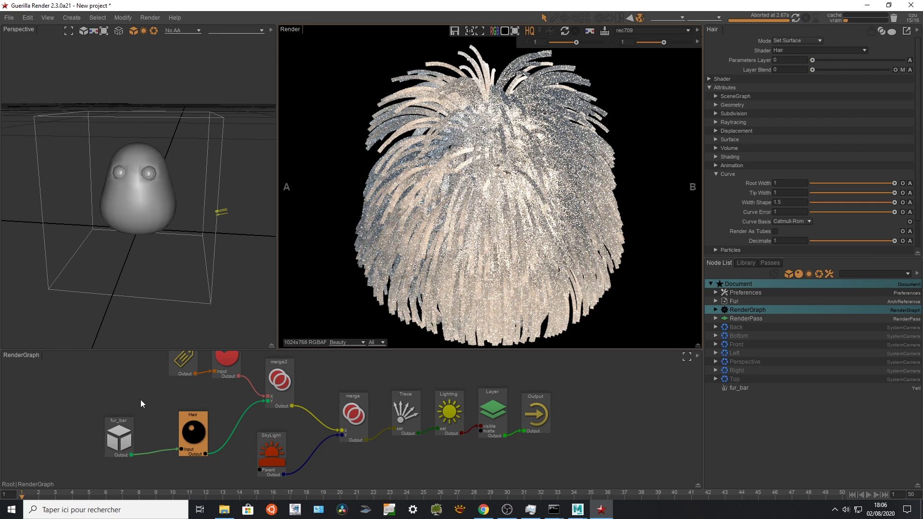
# - Shift fur_bar left and insert an Attributes node between fur_bar and Hair
pyautogui.moveTo(125, 432); pyautogui.dragTo(100, 429)
pyautogui.click(136, 431)
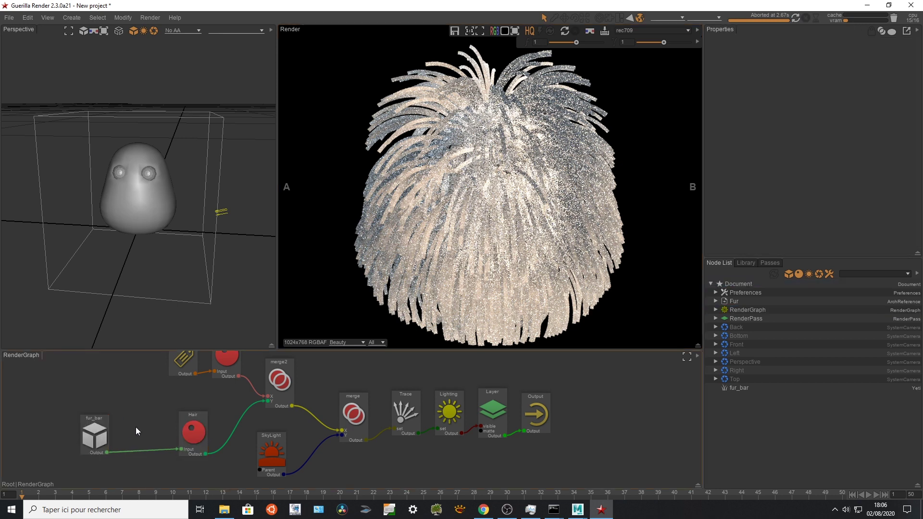
pyautogui.press('Tab')
pyautogui.write('attr')
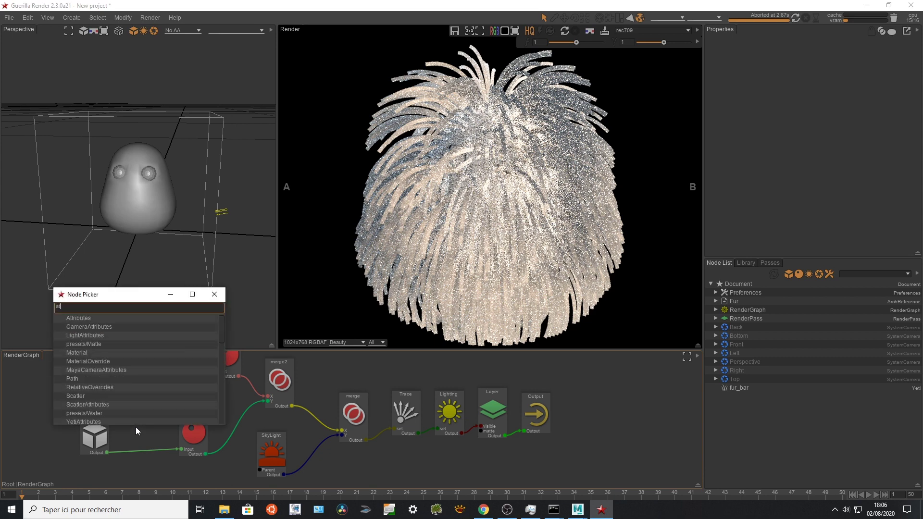
pyautogui.click(102, 318)
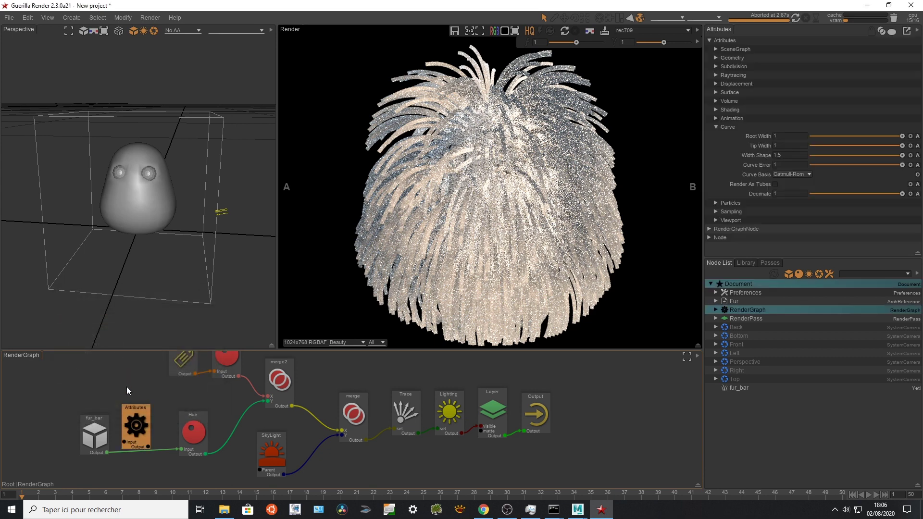
pyautogui.click(144, 443)
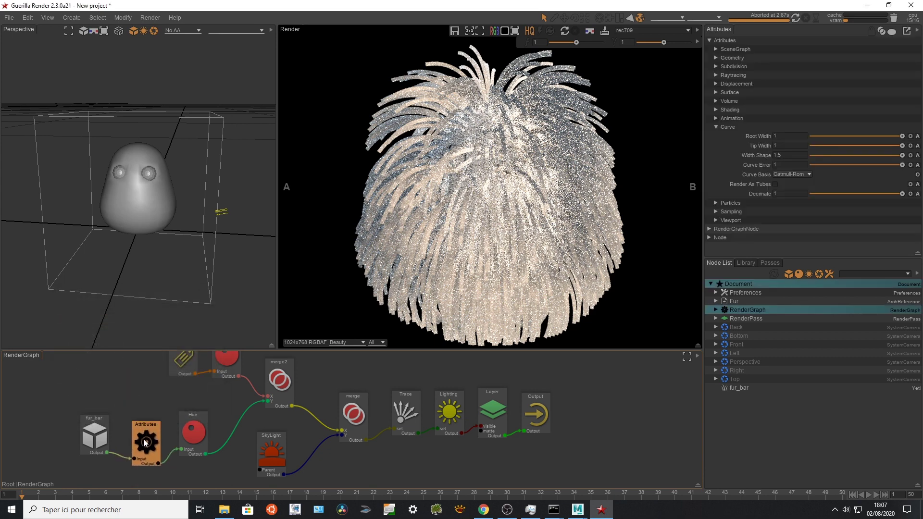
# - Set the Attributes node's Root Width to 0.1 and Tip Width to 0.02, then re-render
pyautogui.click(791, 136)
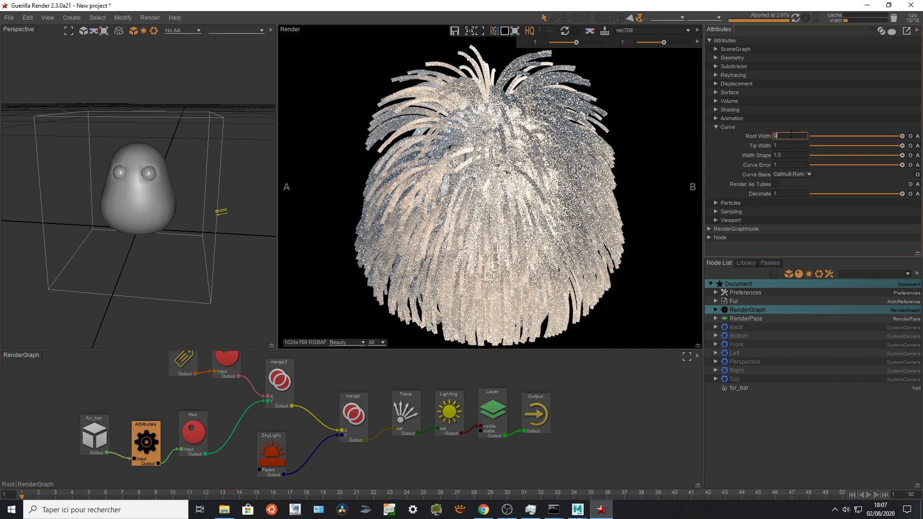
pyautogui.write('0.1')
pyautogui.click(788, 144)
pyautogui.click(787, 145)
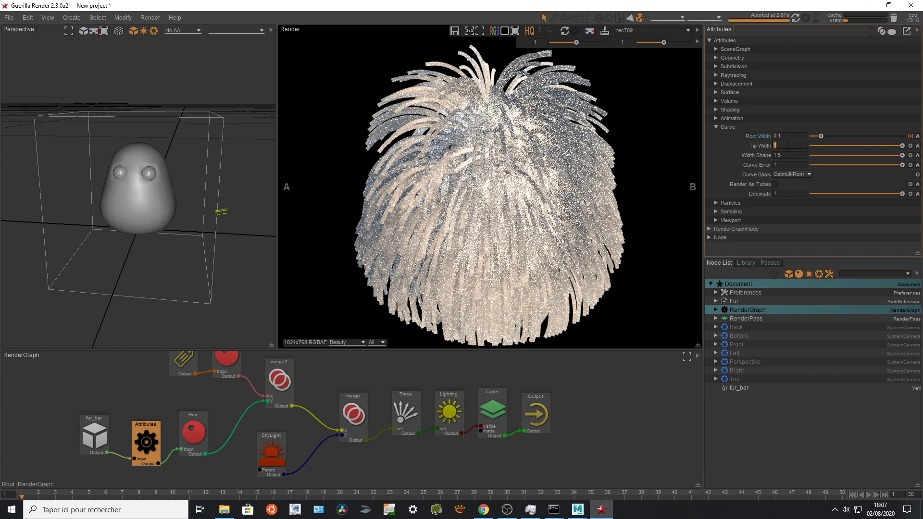
pyautogui.click(788, 145)
pyautogui.write('0')
pyautogui.press('Left')
pyautogui.press('BackSpace')
pyautogui.write('02')
pyautogui.press('Return')
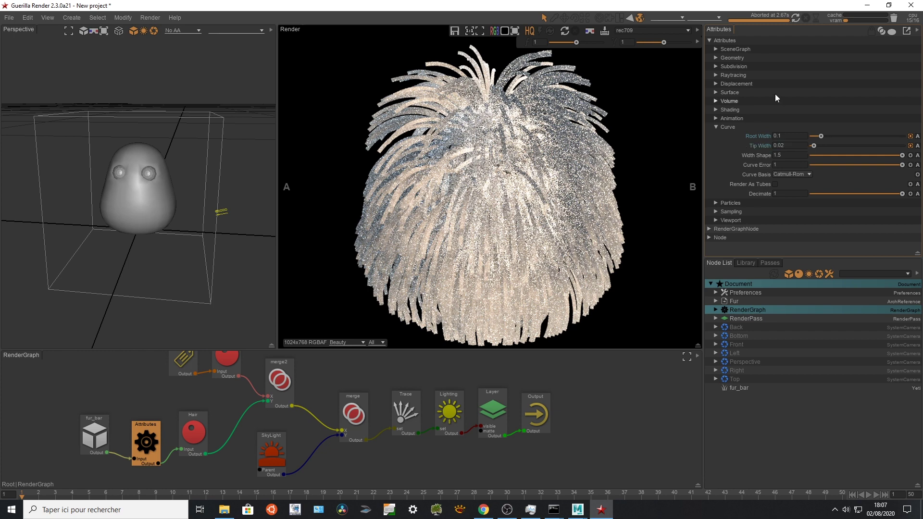
pyautogui.click(795, 20)
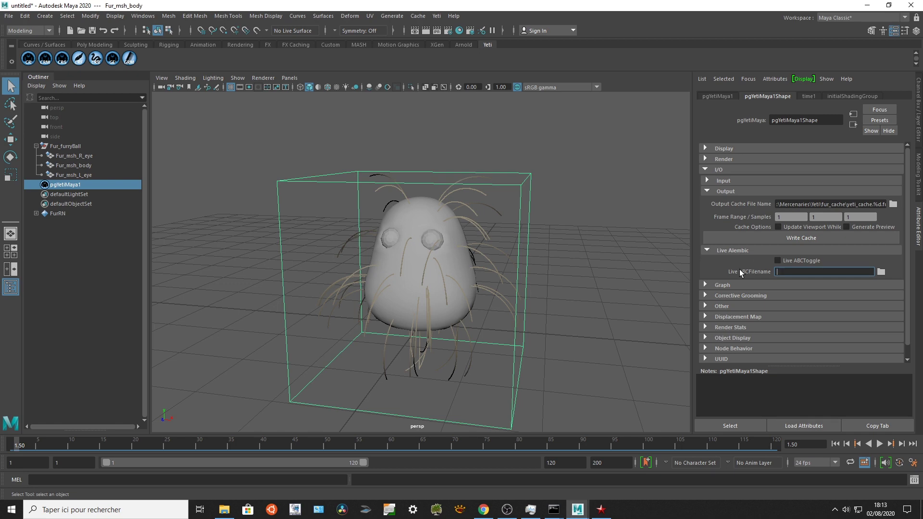
# - Copy the export_liuve_abc folder path from File Explorer
pyautogui.moveTo(224, 515)
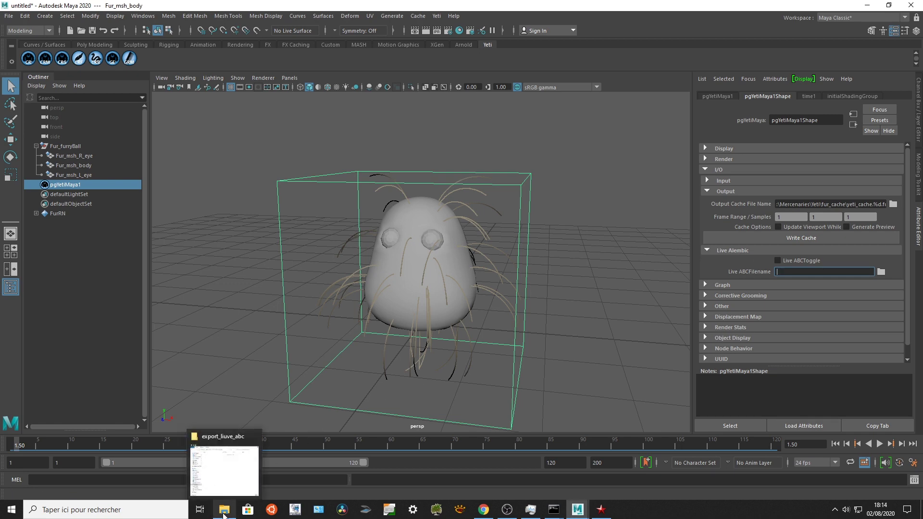
pyautogui.click(224, 515)
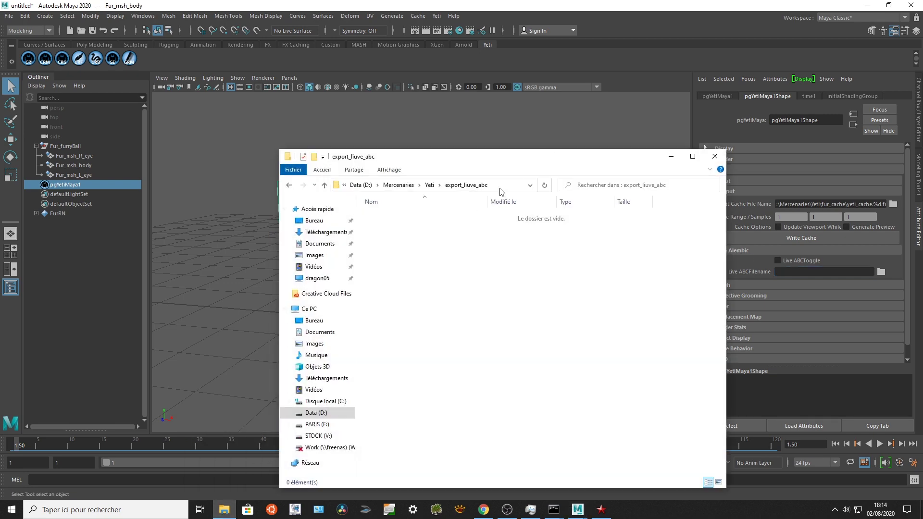
pyautogui.click(500, 187)
pyautogui.hotkey('ctrl', 'c')
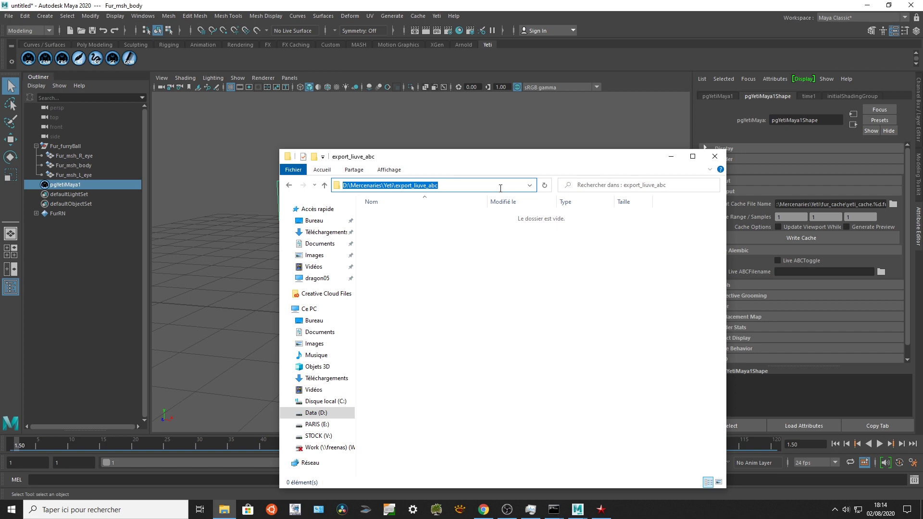
pyautogui.click(671, 156)
# - Set Live ABCFilename to that folder path plus \live_fur.abc and verify the file appears
pyautogui.click(795, 272)
pyautogui.hotkey('ctrl', 'v')
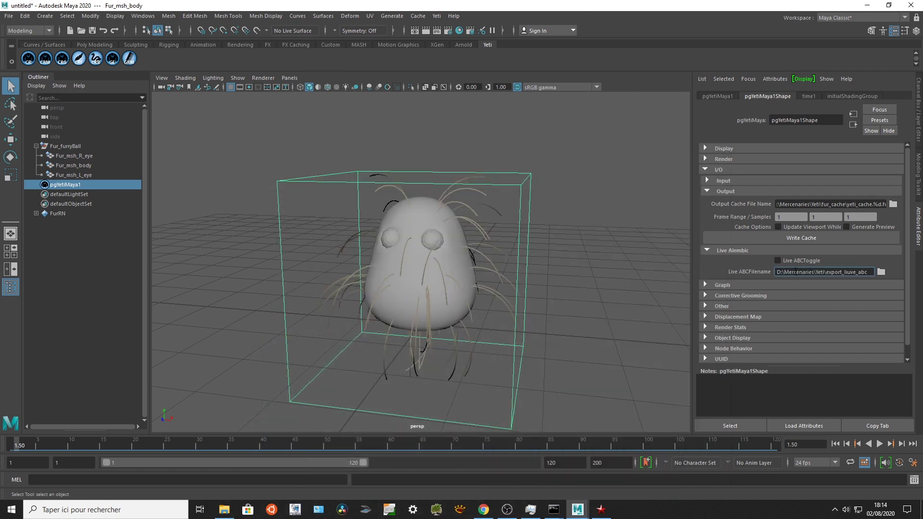
pyautogui.write('\\live_fur.abc')
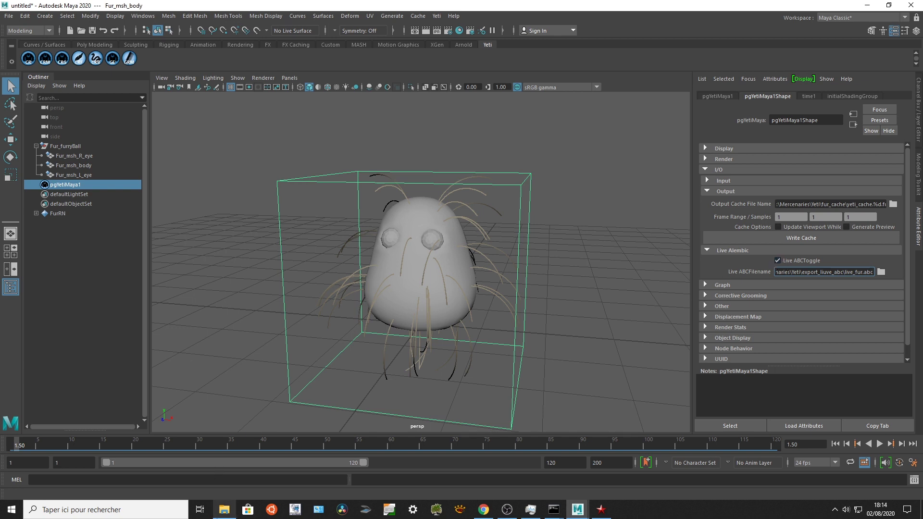
pyautogui.click(224, 510)
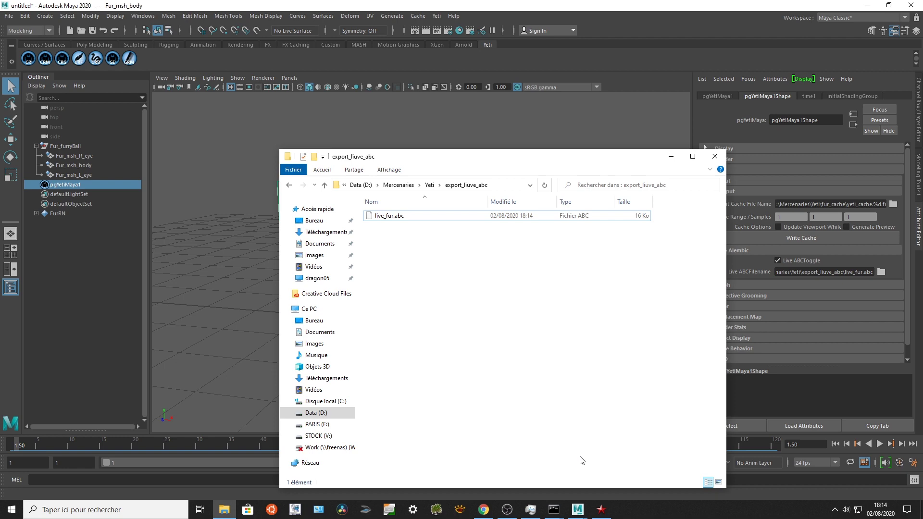
pyautogui.click(601, 509)
# - Drag live_fur.abc in as a live_fur reference and select its pgYetiMaya1Shape node
pyautogui.click(225, 510)
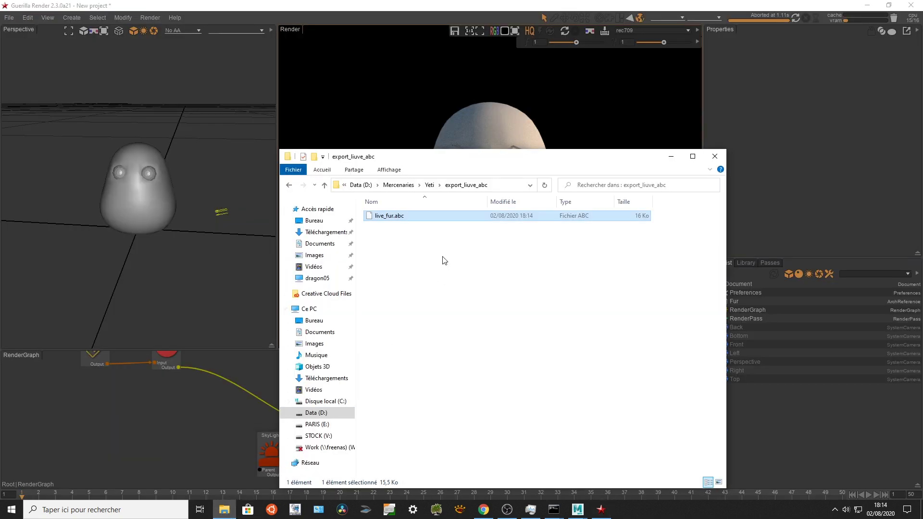
pyautogui.moveTo(382, 217); pyautogui.dragTo(218, 148)
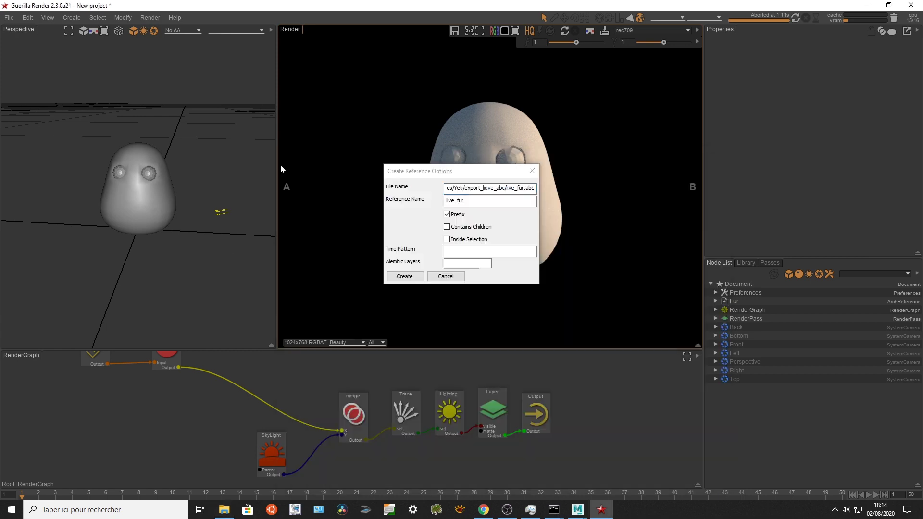
pyautogui.click(405, 277)
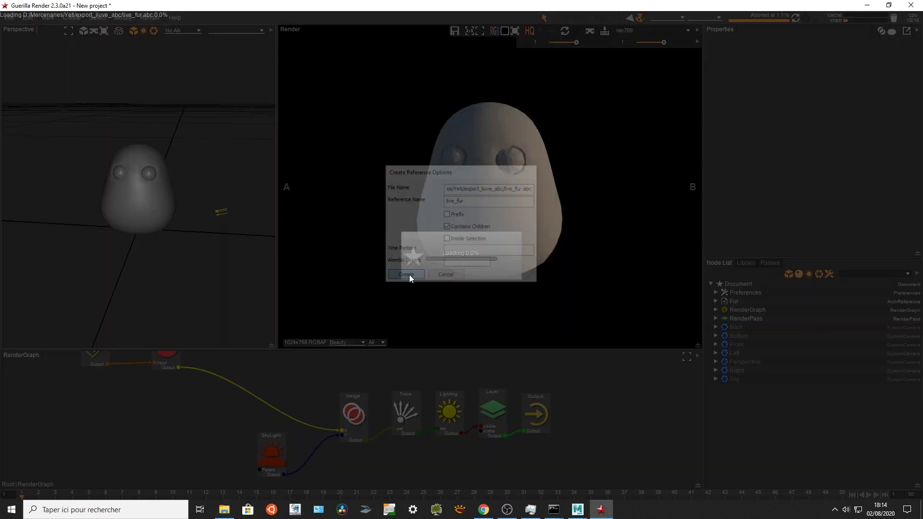
pyautogui.click(715, 310)
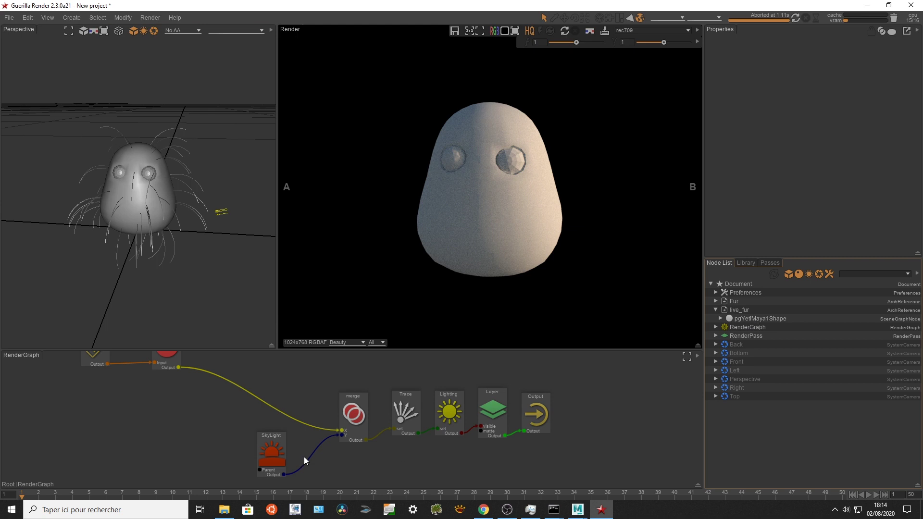
pyautogui.press('f')
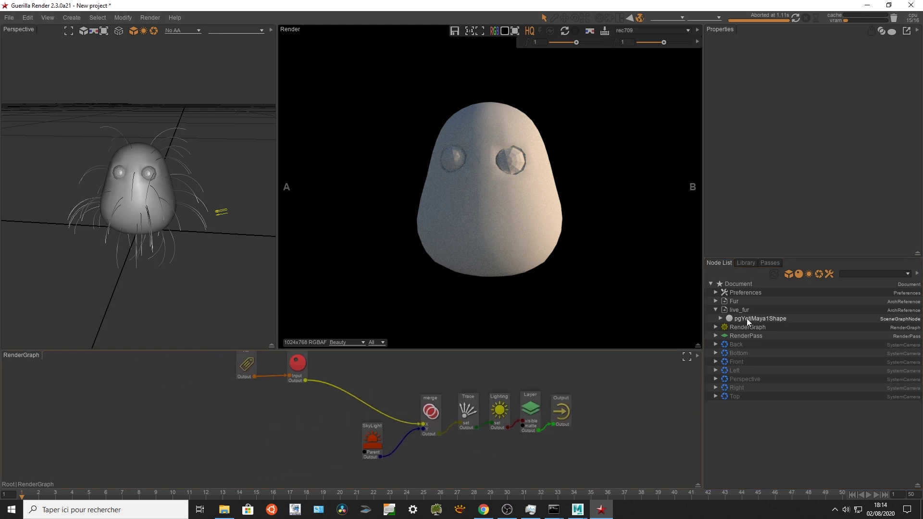
pyautogui.click(759, 318)
# - Add the pgYetiMaya1Shape fur node and a plain Hair node to the RenderGraph
pyautogui.moveTo(263, 428); pyautogui.dragTo(258, 427)
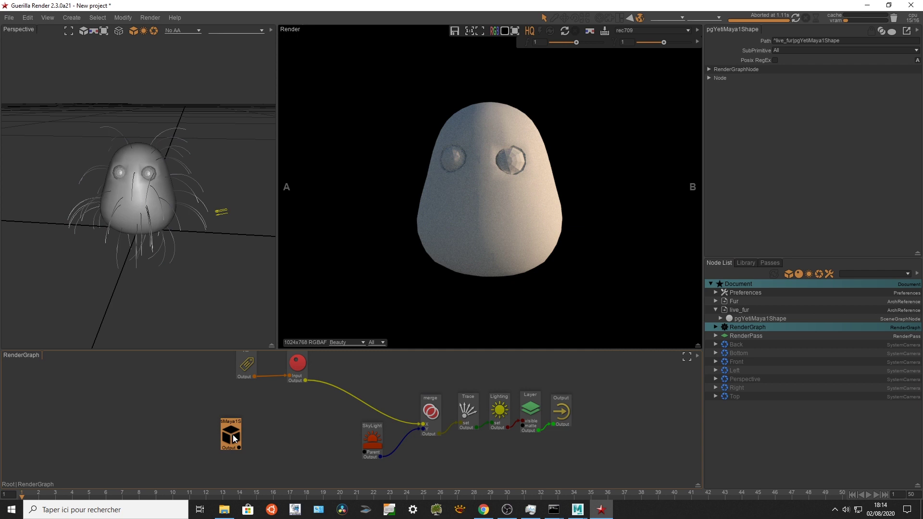
pyautogui.click(275, 432)
pyautogui.press('Tab')
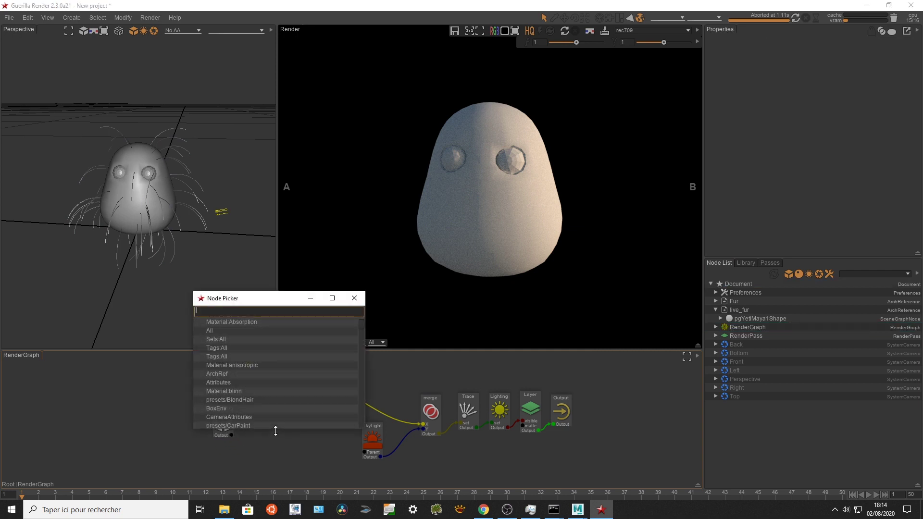
pyautogui.write('hair')
pyautogui.press('Down')
pyautogui.press('Down')
pyautogui.press('Down')
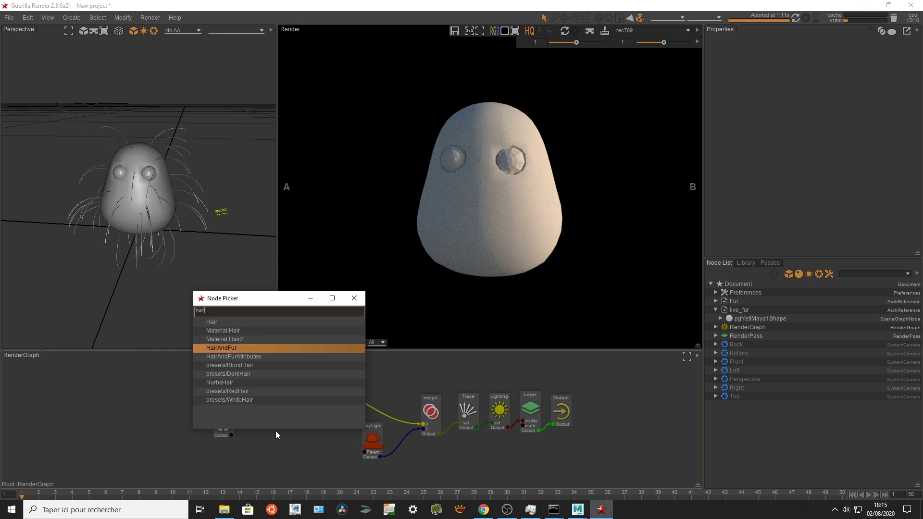
pyautogui.press('Up')
pyautogui.press('Up')
pyautogui.press('Up')
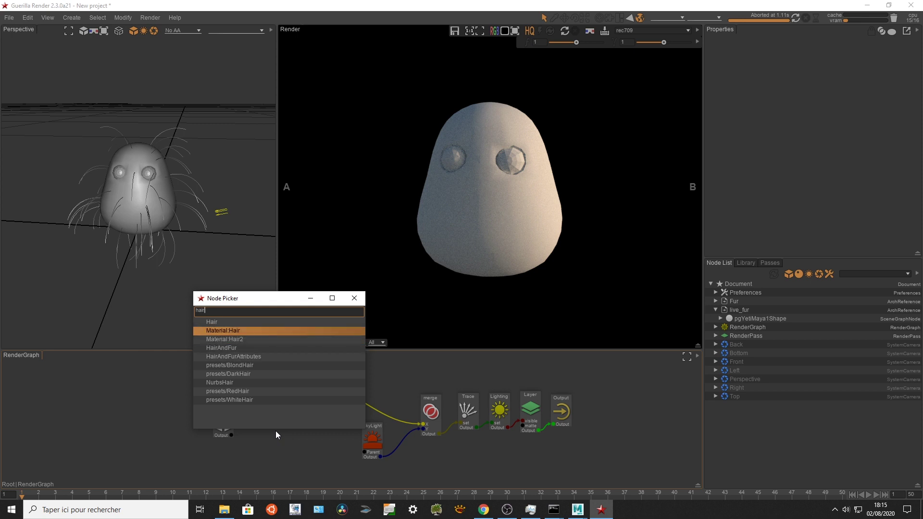
pyautogui.press('Return')
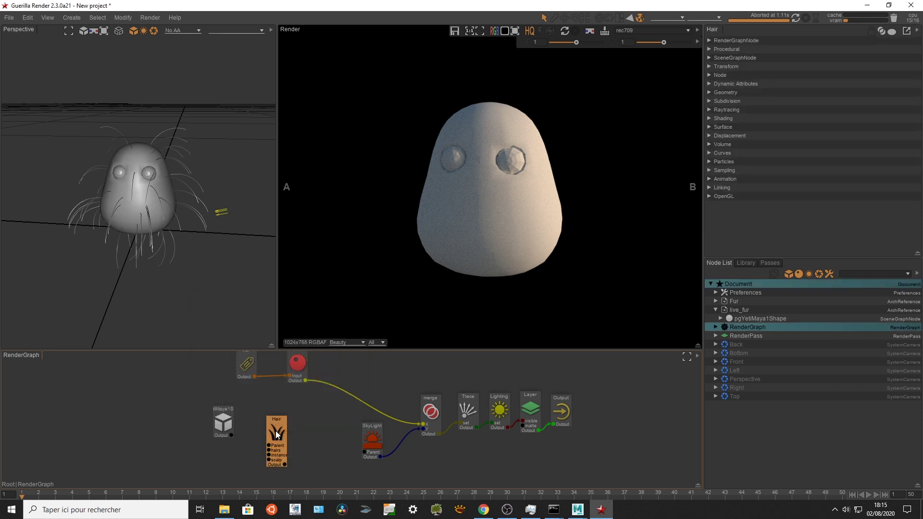
# - Wire the fur curves into Hair's hairs input and msh_body in as the scalp
pyautogui.click(223, 417)
pyautogui.scroll(3, 223, 417)
pyautogui.scroll(-3, 223, 418)
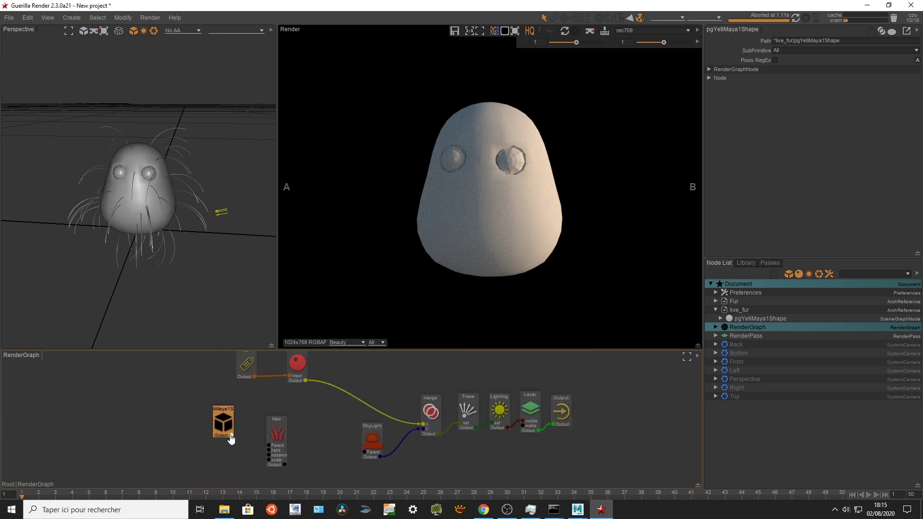
pyautogui.moveTo(232, 435); pyautogui.dragTo(268, 450)
pyautogui.click(715, 301)
pyautogui.click(720, 310)
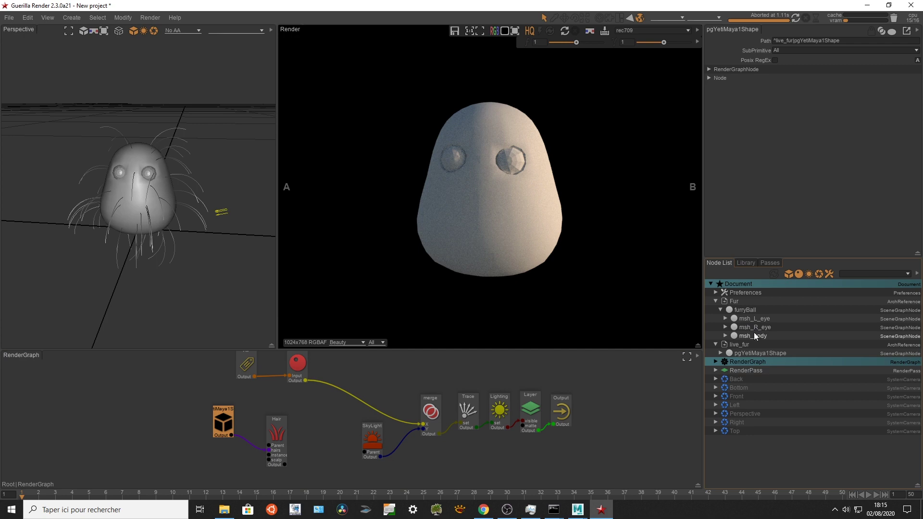
pyautogui.click(750, 336)
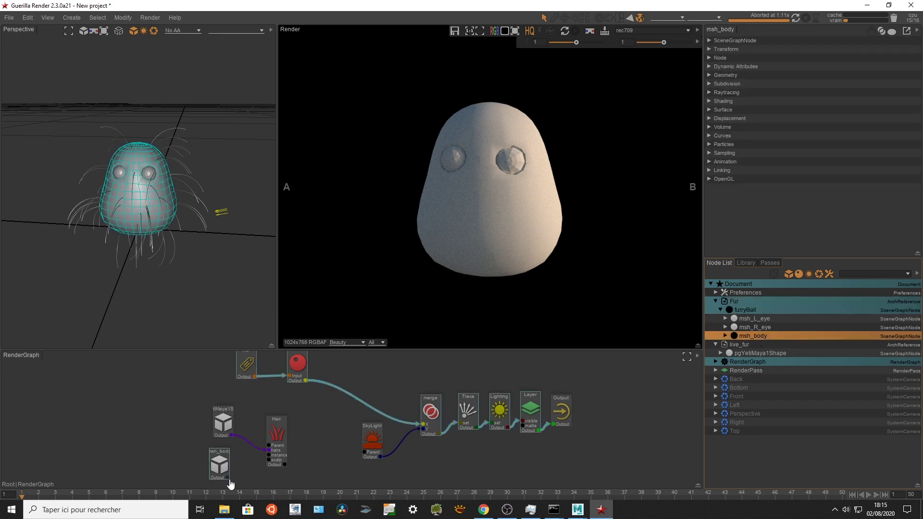
pyautogui.moveTo(228, 477); pyautogui.dragTo(356, 400)
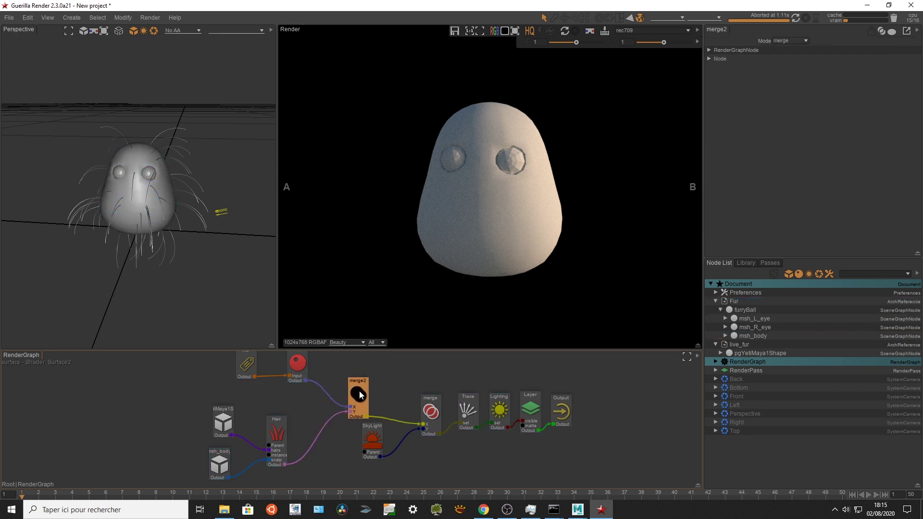
# - Merge the Hair output into the render chain, tidy the nodes, and re-render
pyautogui.click(225, 464)
pyautogui.moveTo(225, 464); pyautogui.dragTo(227, 464)
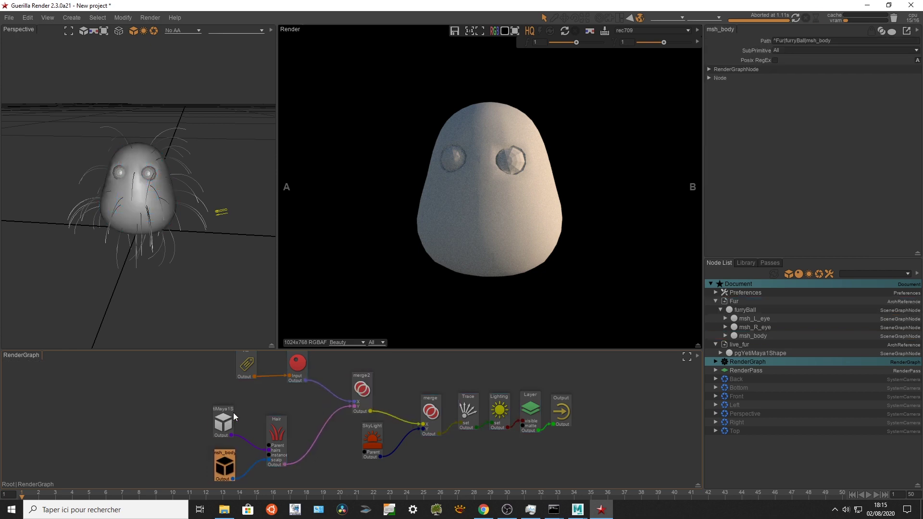
pyautogui.moveTo(234, 417); pyautogui.dragTo(230, 410)
pyautogui.click(795, 18)
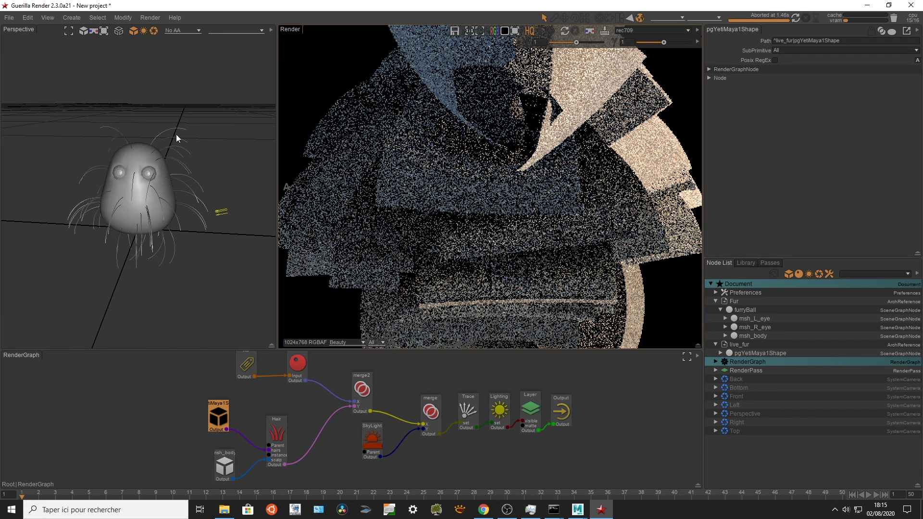
pyautogui.moveTo(223, 423); pyautogui.dragTo(220, 418)
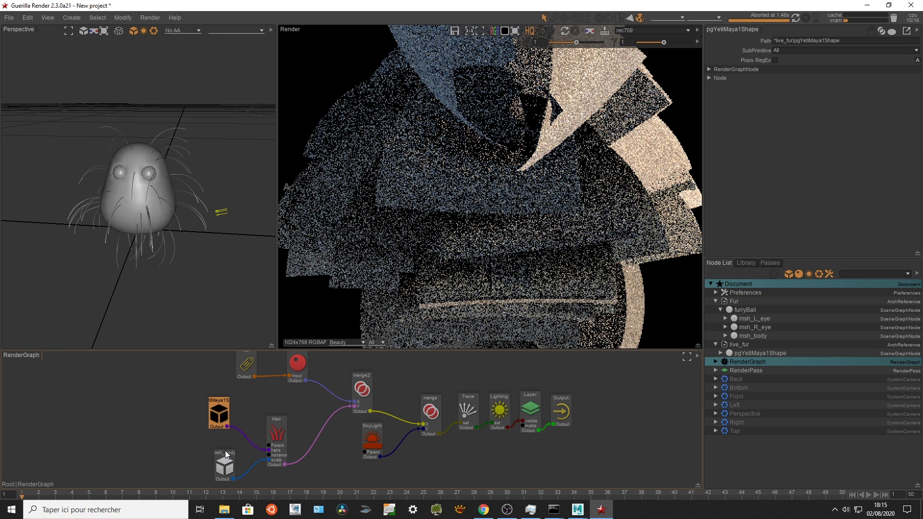
pyautogui.moveTo(225, 451); pyautogui.dragTo(212, 458)
pyautogui.moveTo(221, 413); pyautogui.dragTo(187, 398)
pyautogui.click(215, 402)
# - Insert an Attributes node between the live fur node and Hair
pyautogui.press('Tab')
pyautogui.write('a')
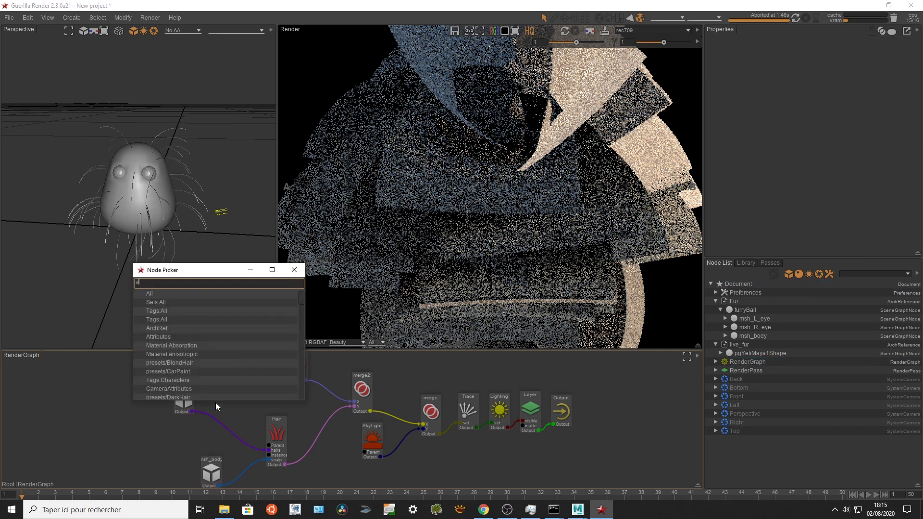
pyautogui.write('t')
pyautogui.click(172, 293)
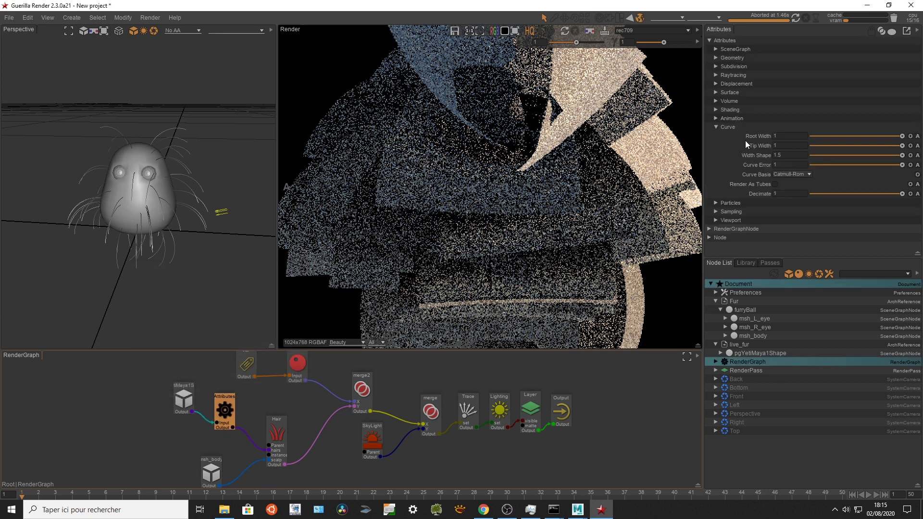
# - Hide the raw fur curves in the SceneGraph attributes and re-render the creature
pyautogui.click(733, 50)
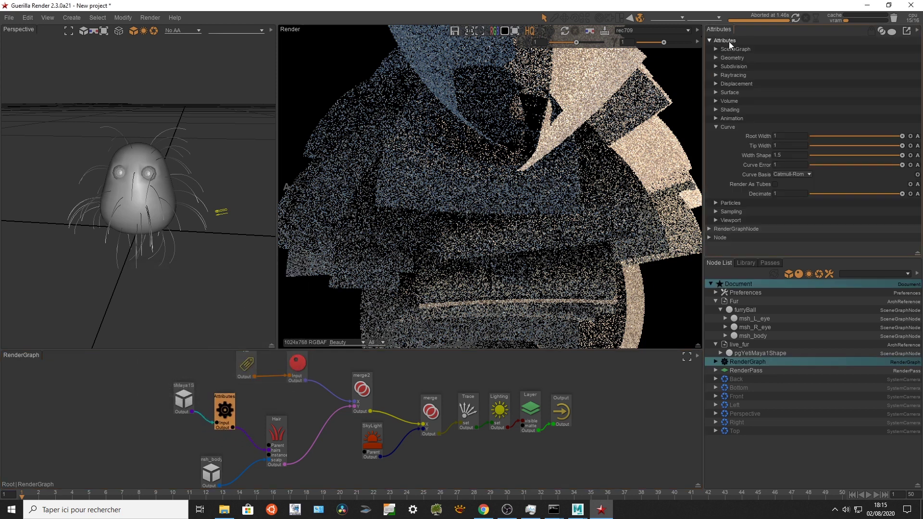
pyautogui.click(773, 67)
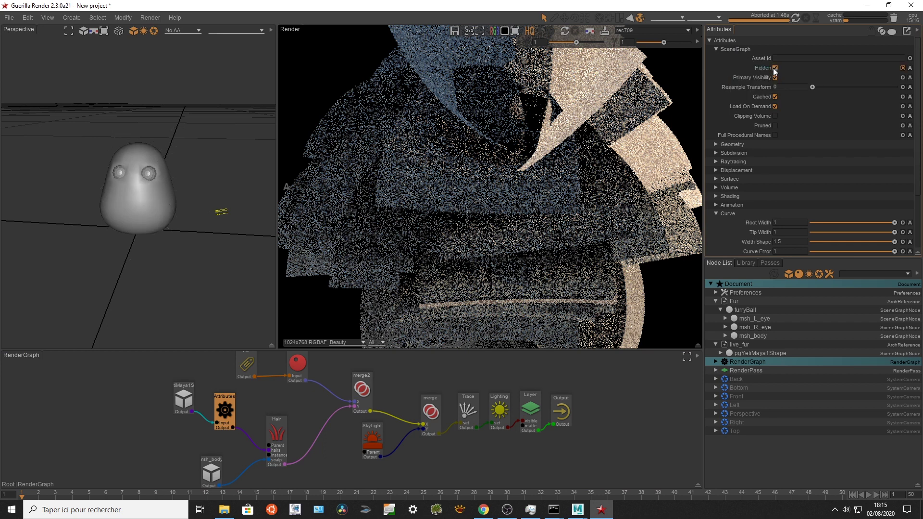
pyautogui.click(740, 48)
pyautogui.click(795, 18)
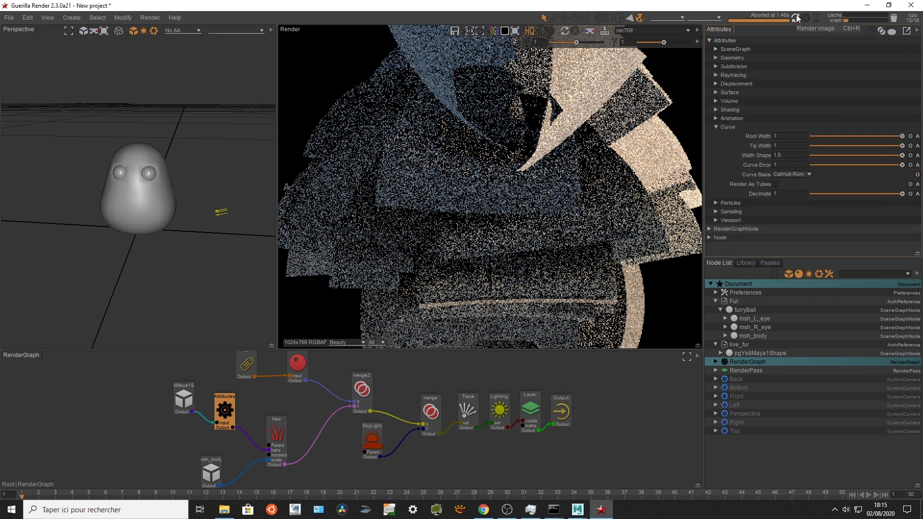
pyautogui.click(806, 19)
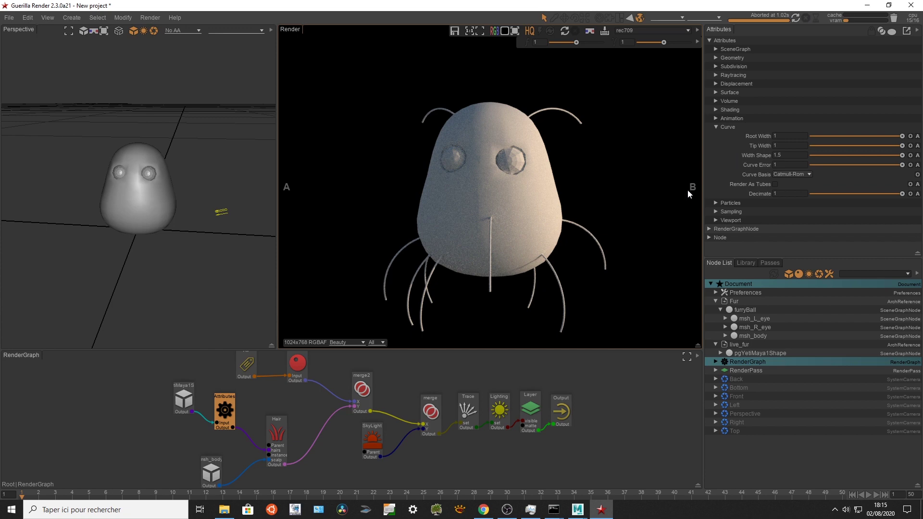
# - Set the Hair node's procedural Density to 5
pyautogui.click(283, 423)
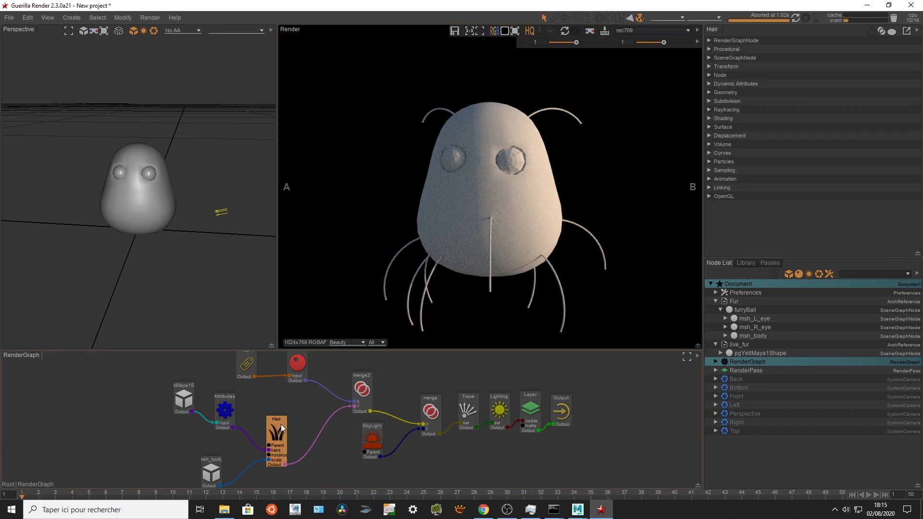
pyautogui.click(735, 49)
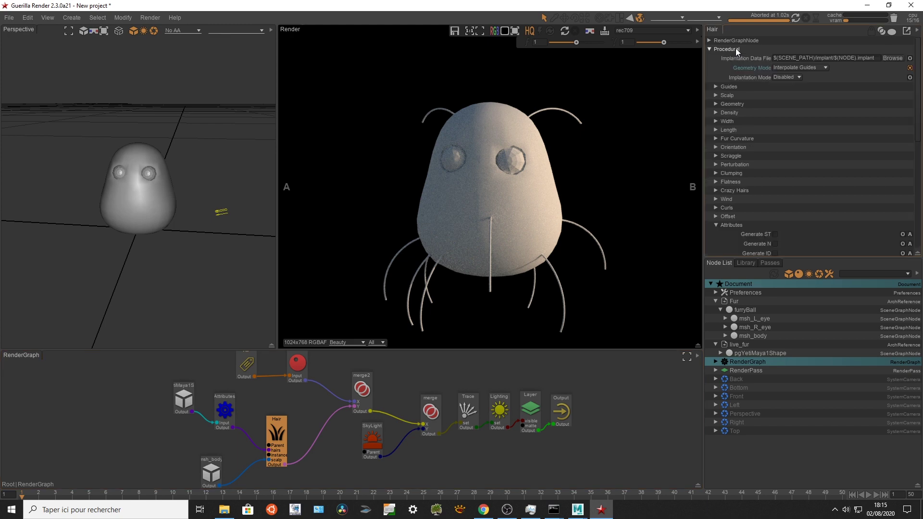
pyautogui.click(729, 113)
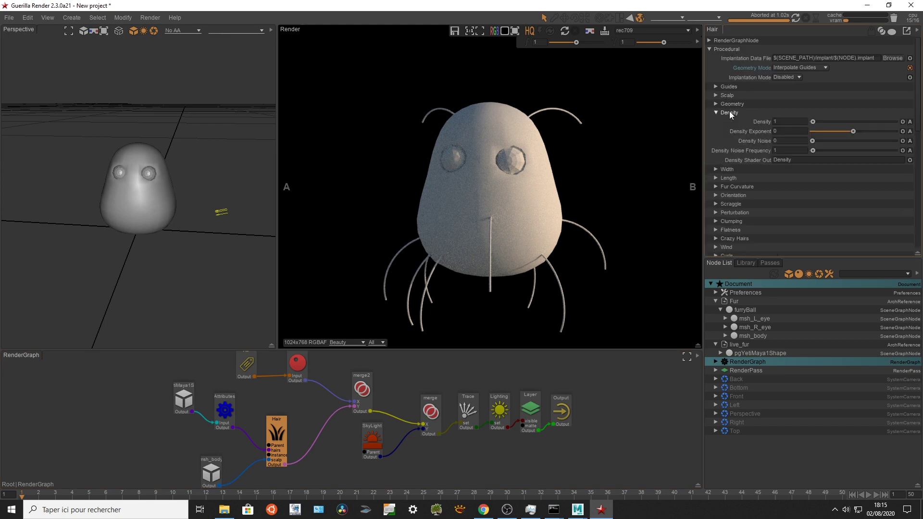
pyautogui.click(791, 120)
pyautogui.write('5')
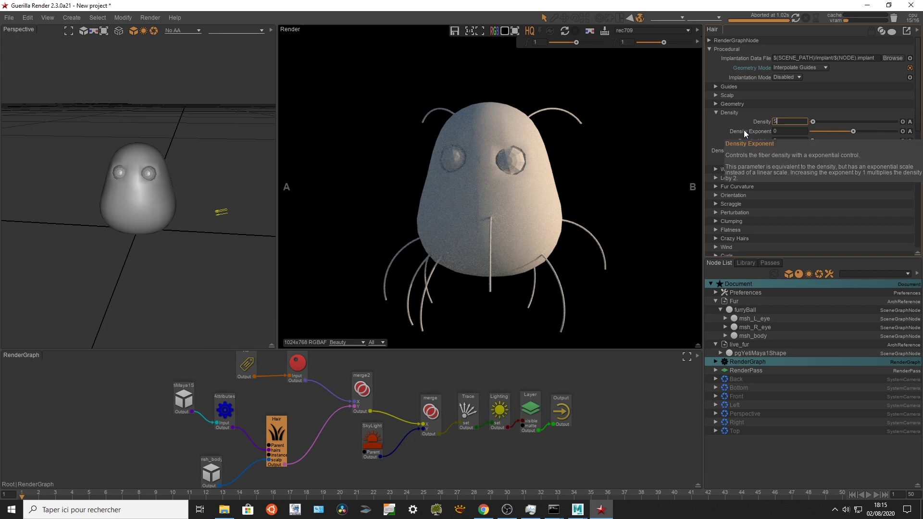
pyautogui.press('Return')
# - Re-render the denser hair, stop it, and bring Maya to the front
pyautogui.click(795, 18)
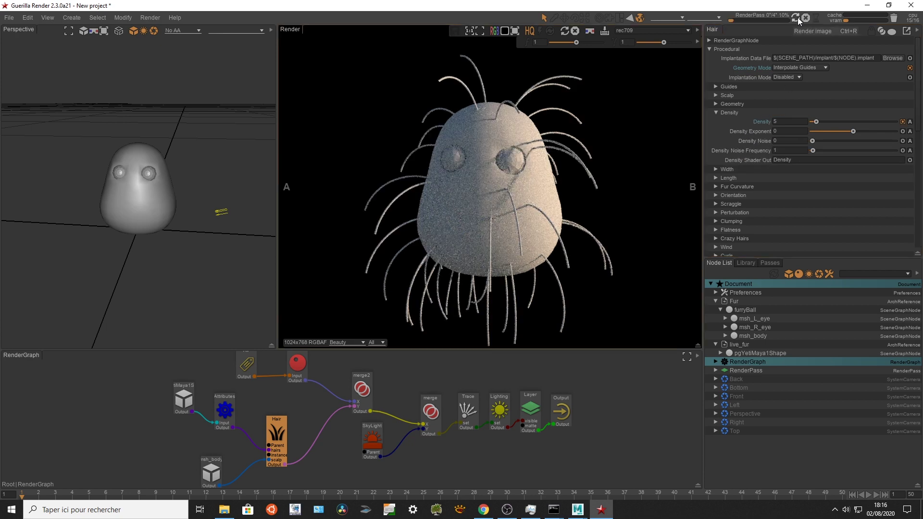
pyautogui.click(805, 18)
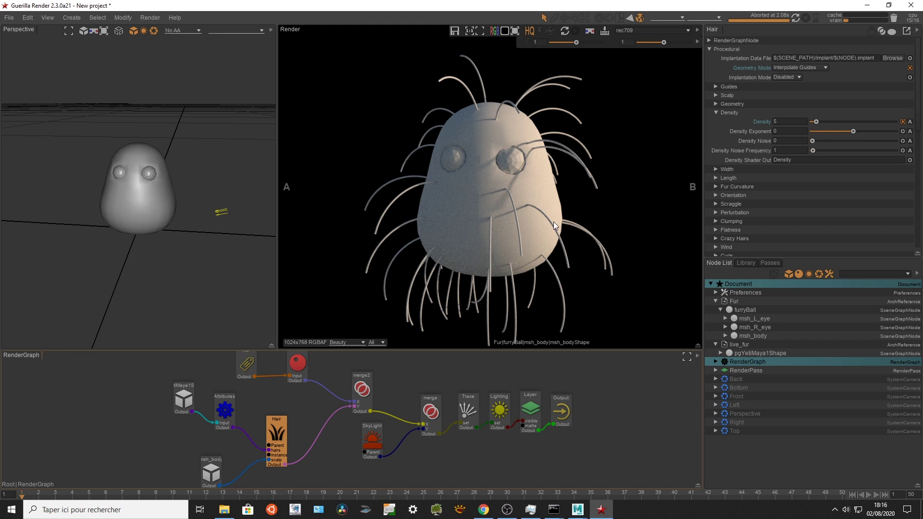
pyautogui.moveTo(581, 514)
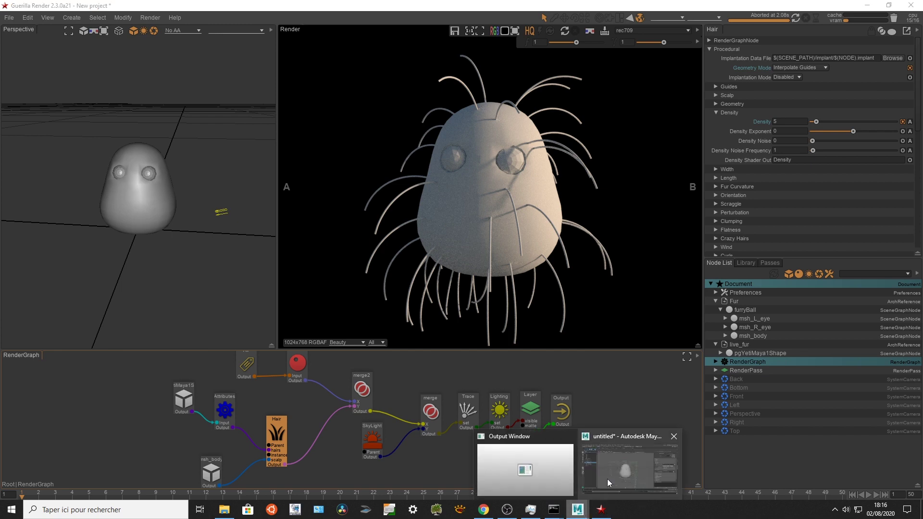
pyautogui.click(629, 469)
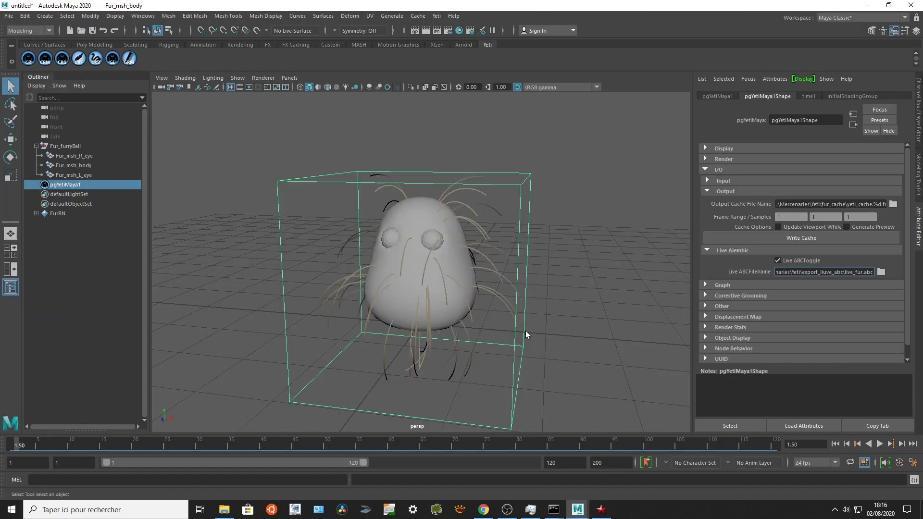
# - Set the Yeti bend0 node's Bend value to 2 and close its settings
pyautogui.press('Return')
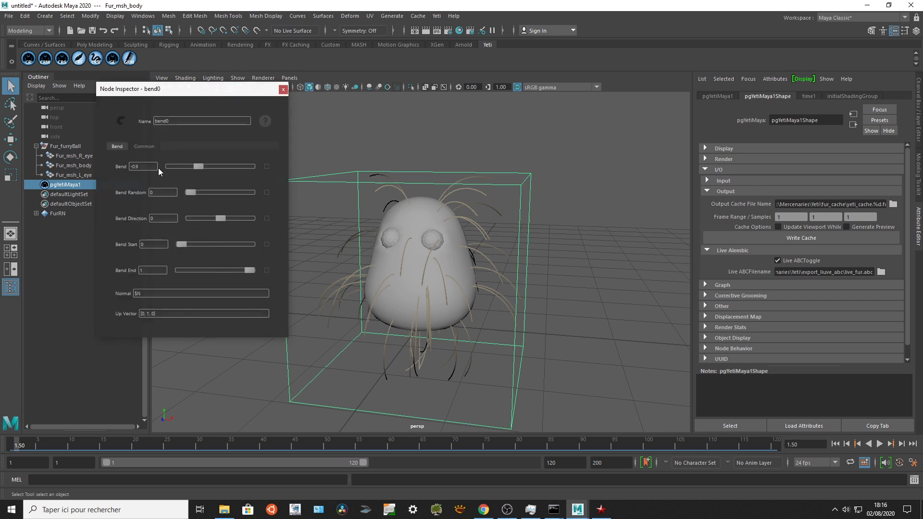
pyautogui.doubleClick(149, 169)
pyautogui.write('2')
pyautogui.press('Return')
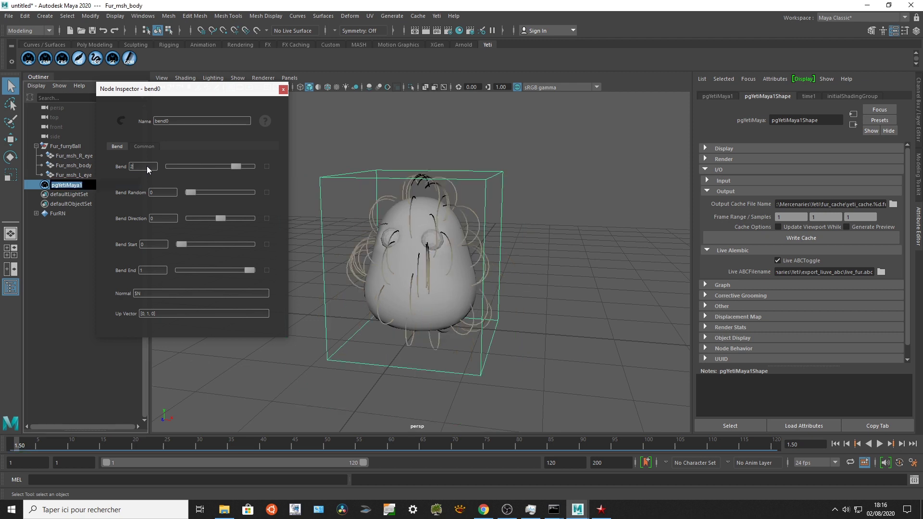
pyautogui.click(283, 89)
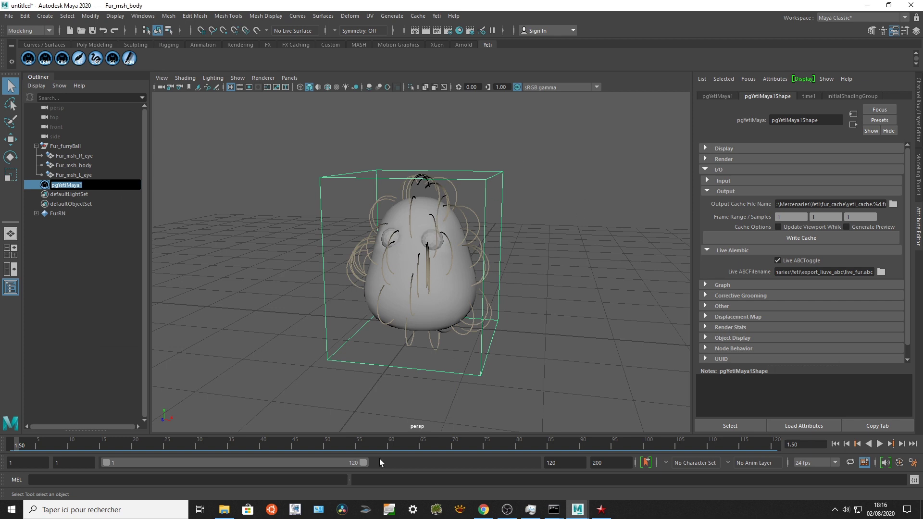
# - Check that live_fur.abc was updated, then return to Guerilla Render
pyautogui.click(224, 510)
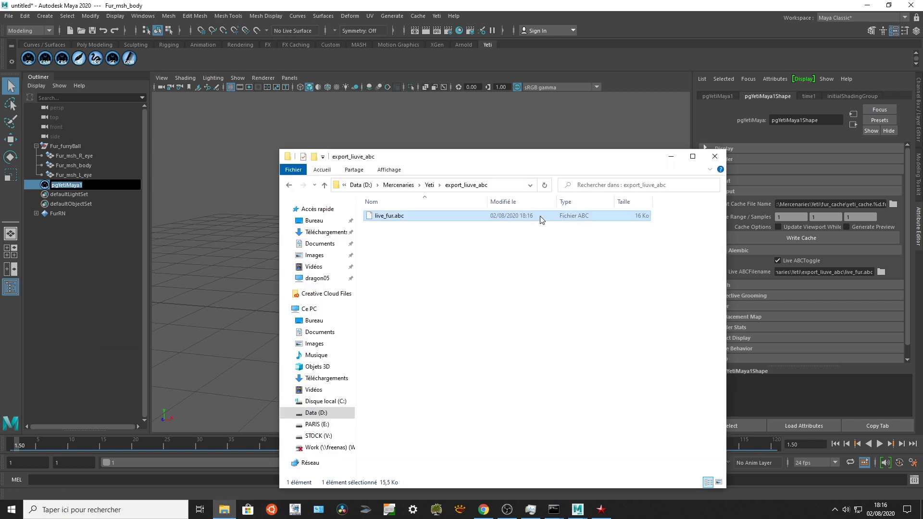
pyautogui.click(671, 156)
pyautogui.click(596, 512)
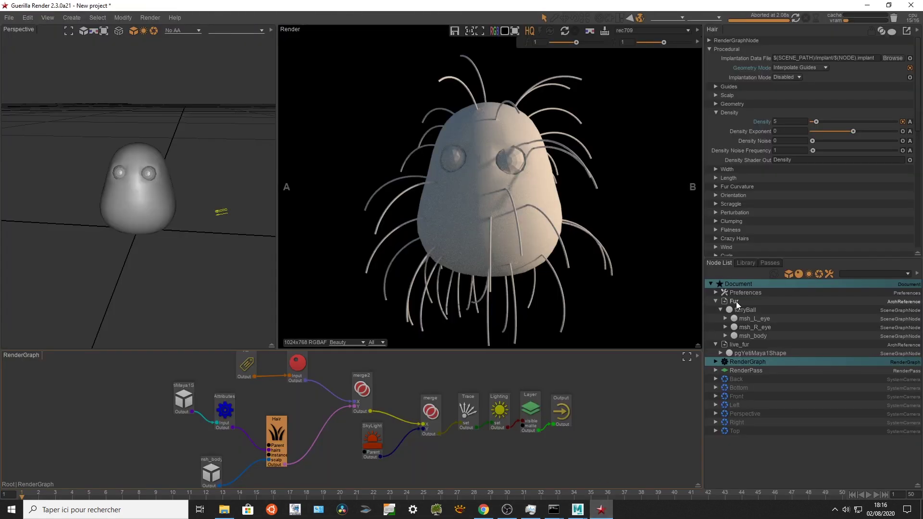
# - Reload the live_fur reference from disk and re-render
pyautogui.click(744, 344)
pyautogui.rightClick(744, 345)
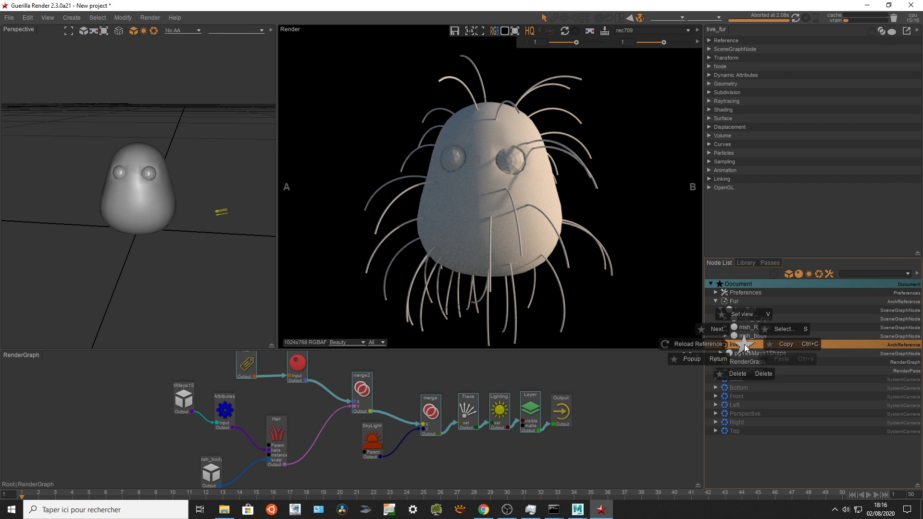
pyautogui.click(702, 343)
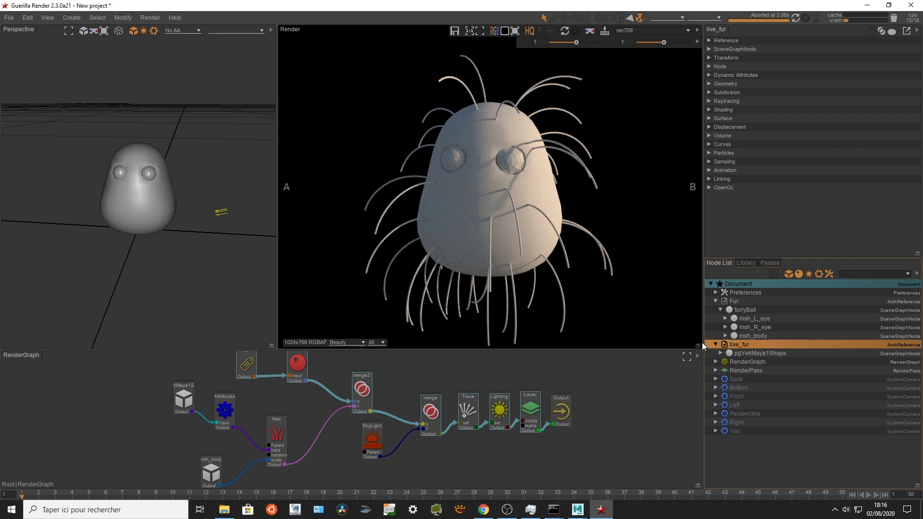
pyautogui.click(795, 17)
pyautogui.click(804, 18)
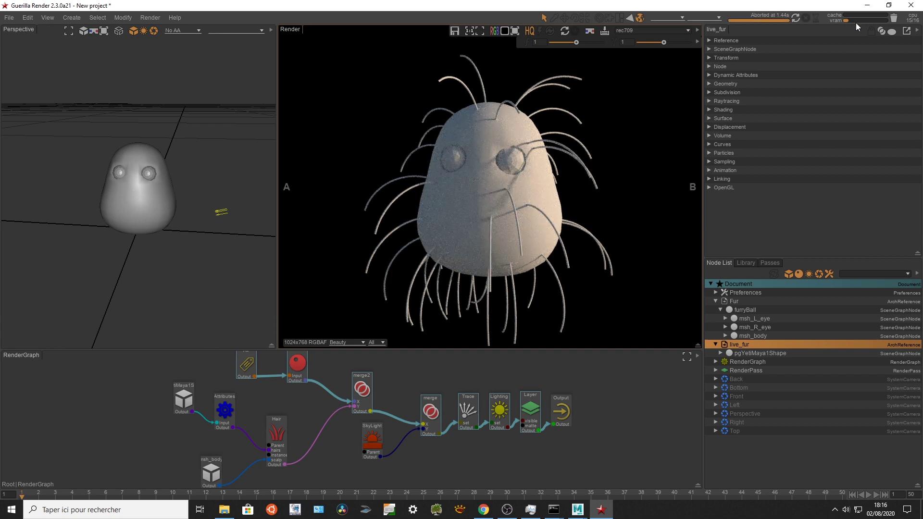
# - Clear the cache and re-render to show the curly fur
pyautogui.click(895, 18)
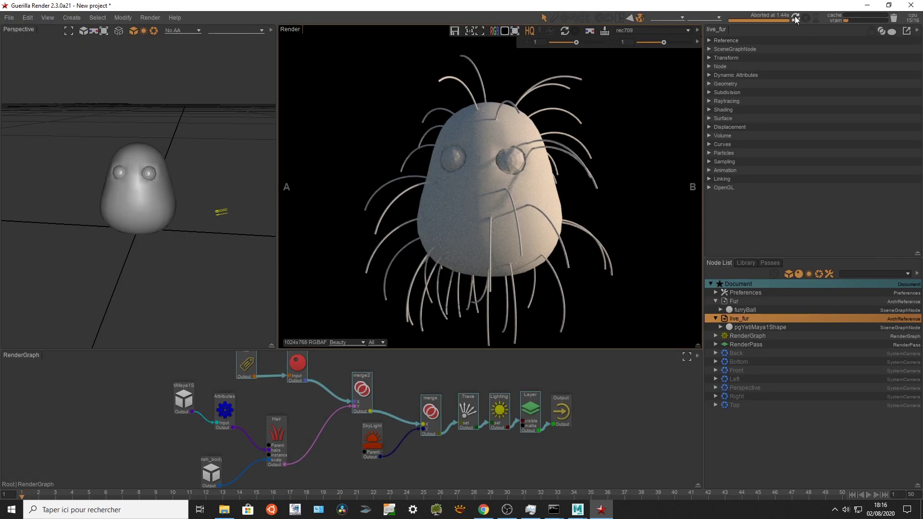
pyautogui.click(796, 18)
pyautogui.click(806, 18)
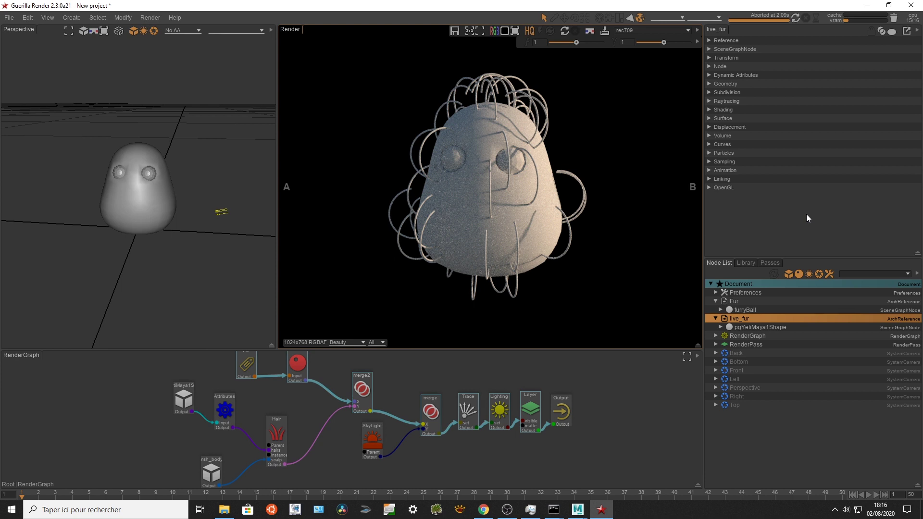
pyautogui.moveTo(579, 509)
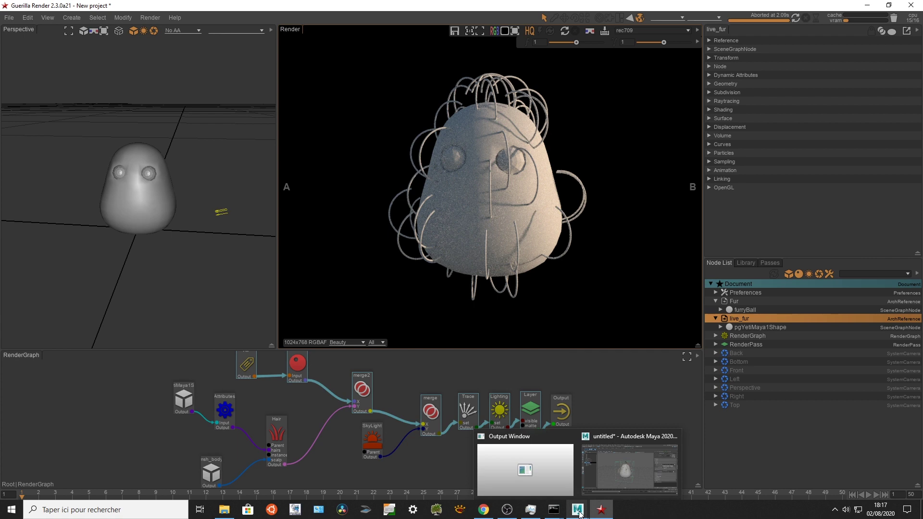
pyautogui.click(616, 479)
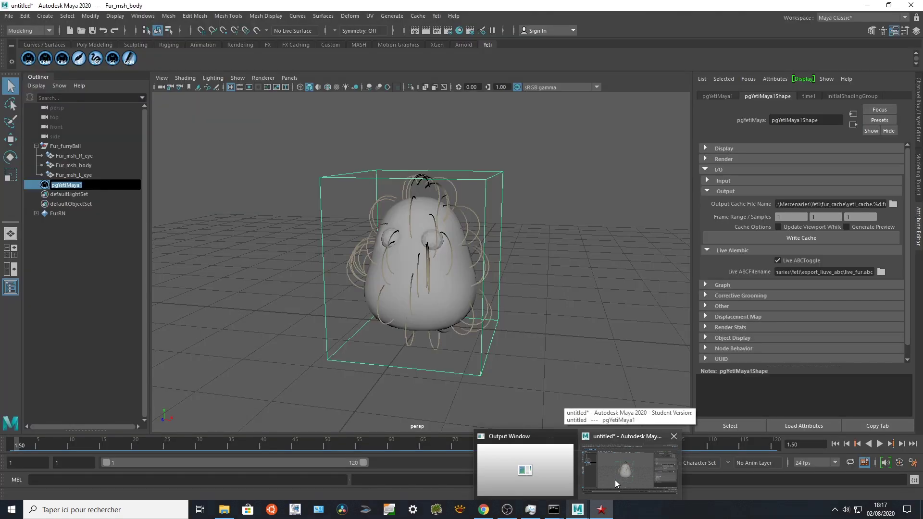
pyautogui.click(616, 483)
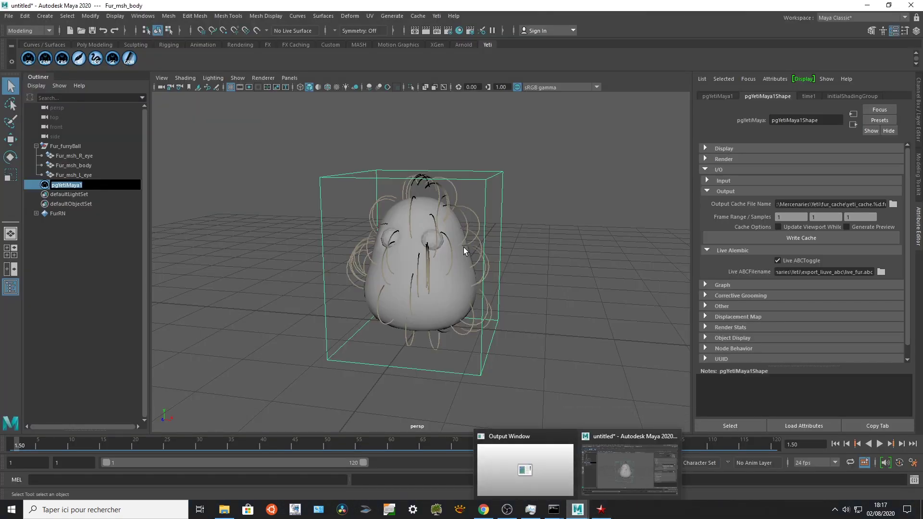
pyautogui.click(600, 509)
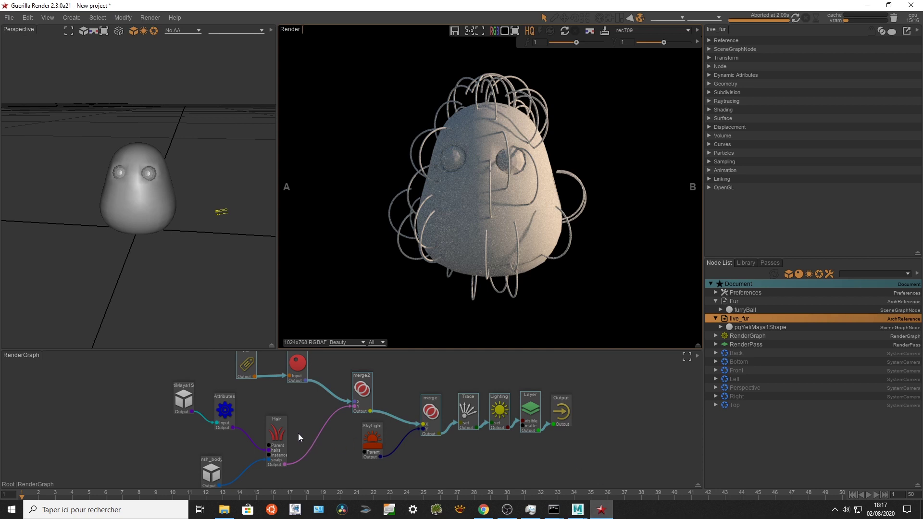
# - Raise the Hair node's Density to 50 and re-render
pyautogui.click(278, 433)
pyautogui.click(783, 121)
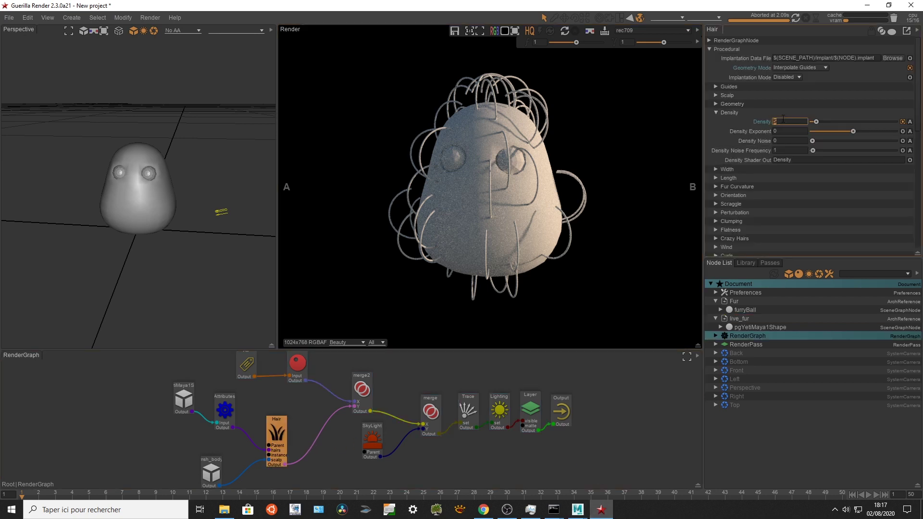
pyautogui.write('50')
pyautogui.press('Return')
pyautogui.click(796, 18)
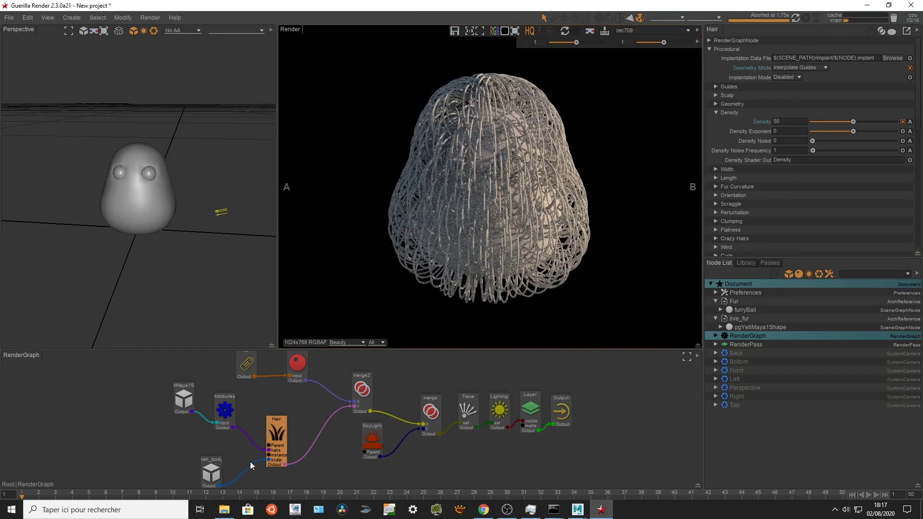
# - Set hair Root Width 0.1 and Tip Width 0.02, then preview the render
pyautogui.click(728, 170)
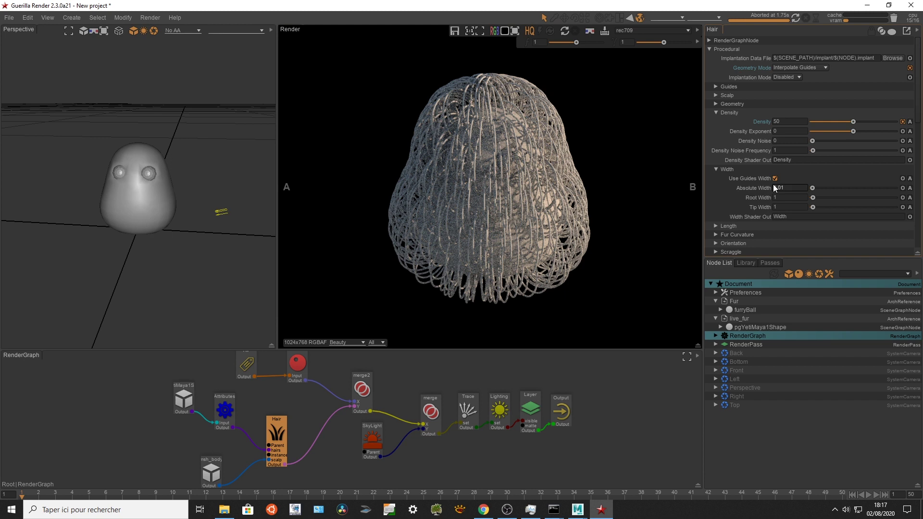
pyautogui.click(791, 196)
pyautogui.write('0.1')
pyautogui.click(788, 207)
pyautogui.write('0.02')
pyautogui.click(796, 18)
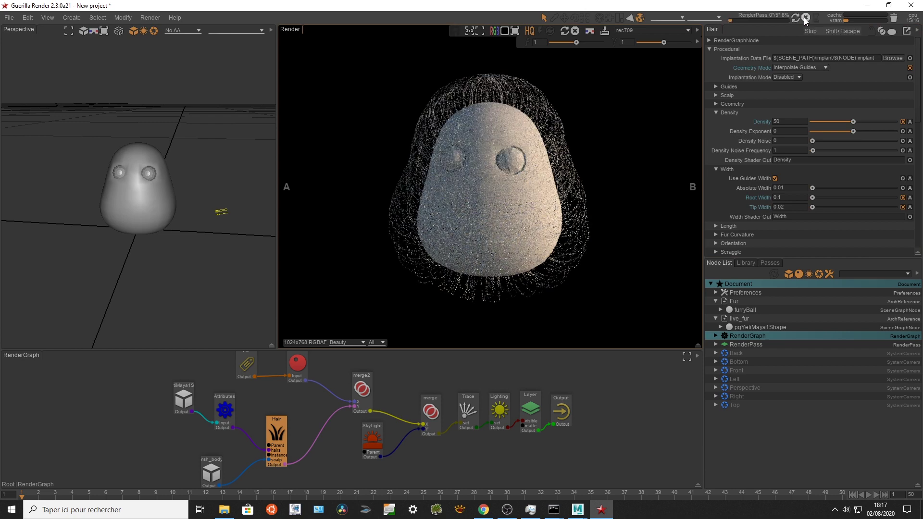
pyautogui.click(805, 17)
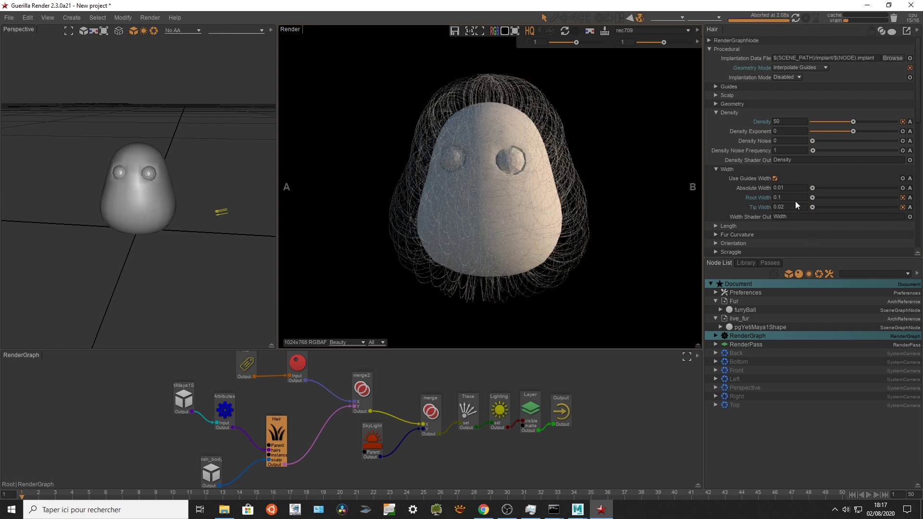
# - Increase Root Width to 0.5 and re-render the thicker strands
pyautogui.click(791, 195)
pyautogui.write('0.5')
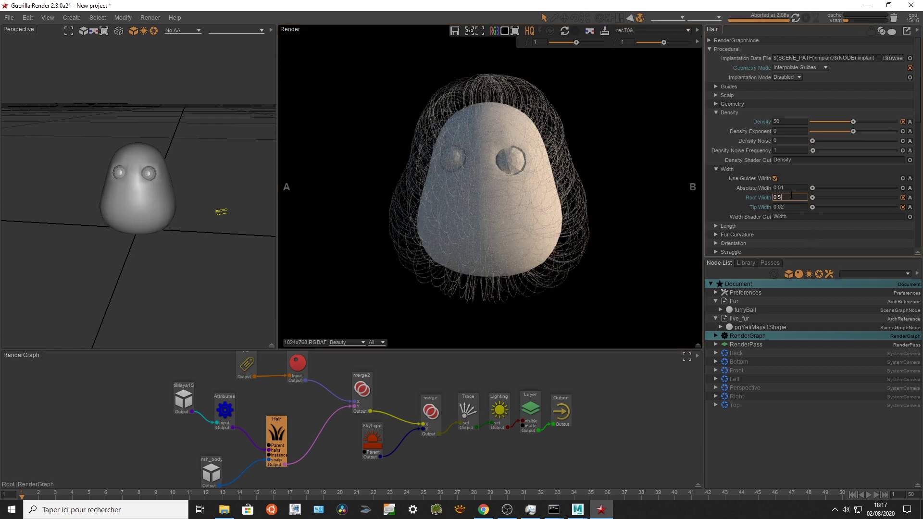
pyautogui.click(796, 19)
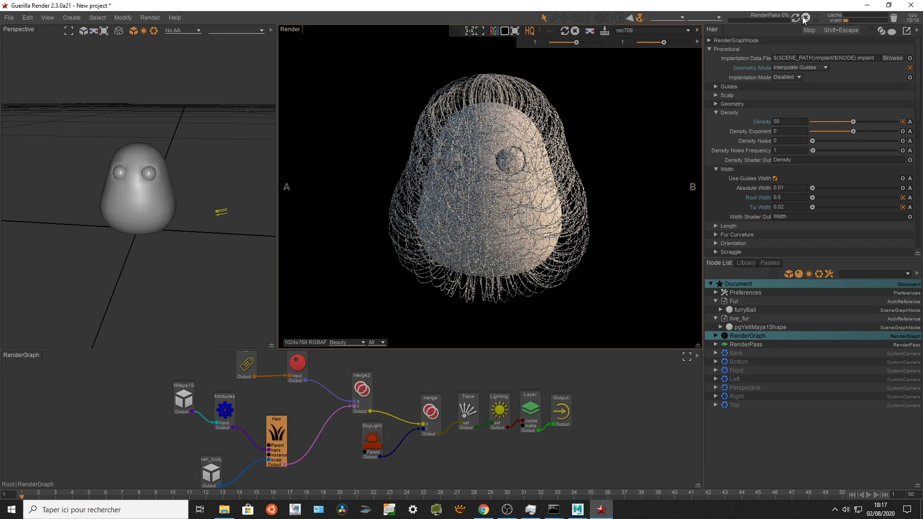
pyautogui.click(803, 17)
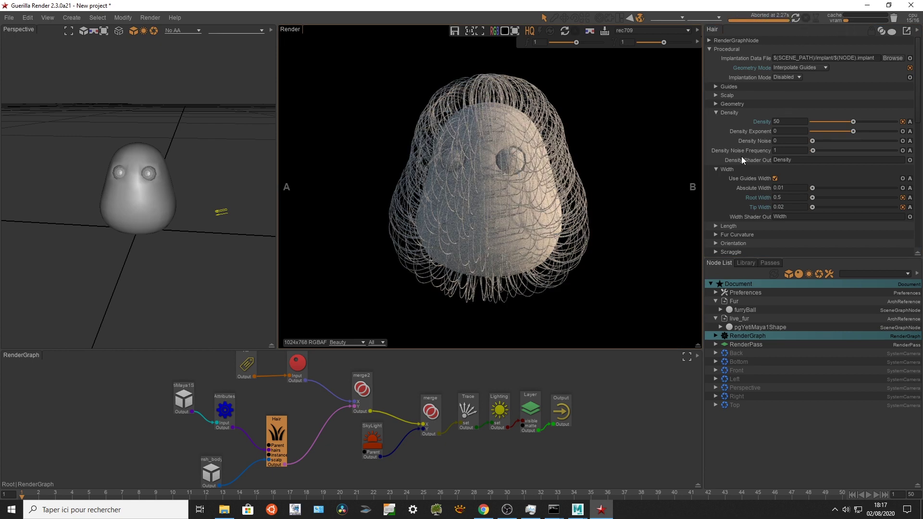
pyautogui.click(723, 170)
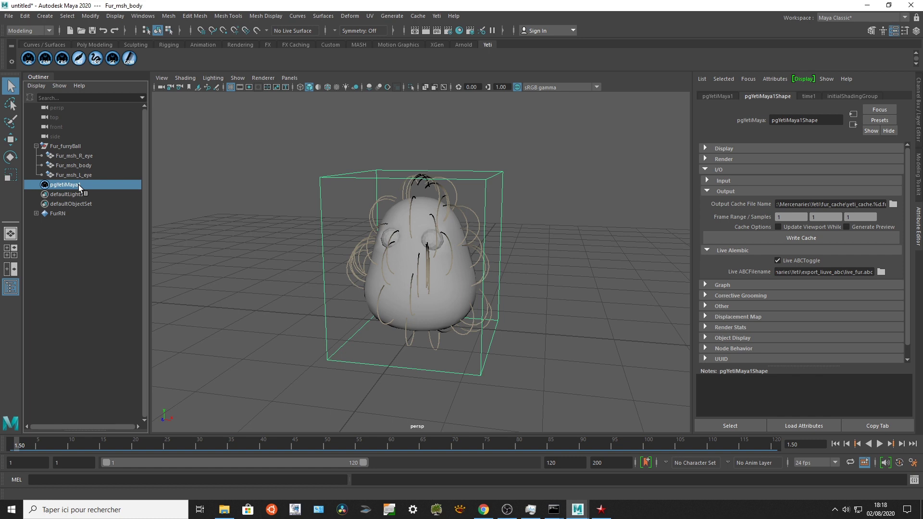
# - Use Yeti > Export Unreal Abc to save fur_final in Yeti's export_unreal folder
pyautogui.click(436, 16)
pyautogui.click(482, 240)
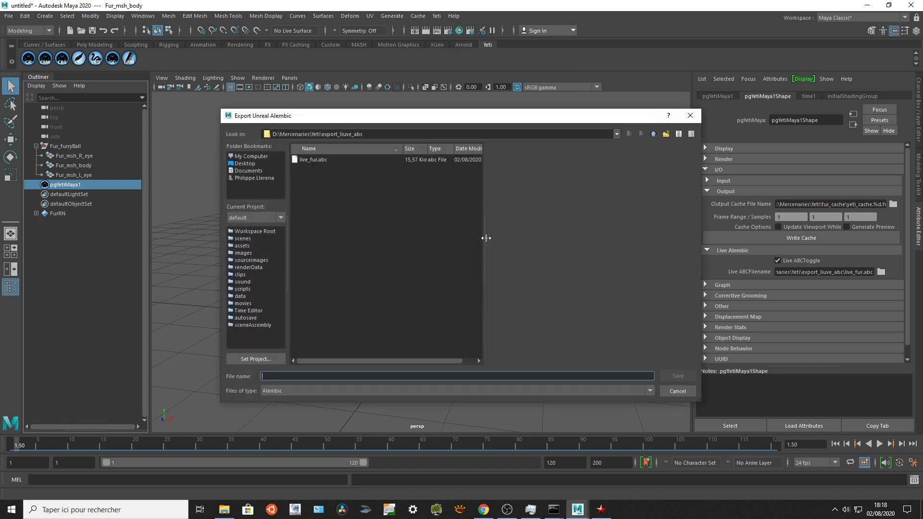
pyautogui.click(653, 134)
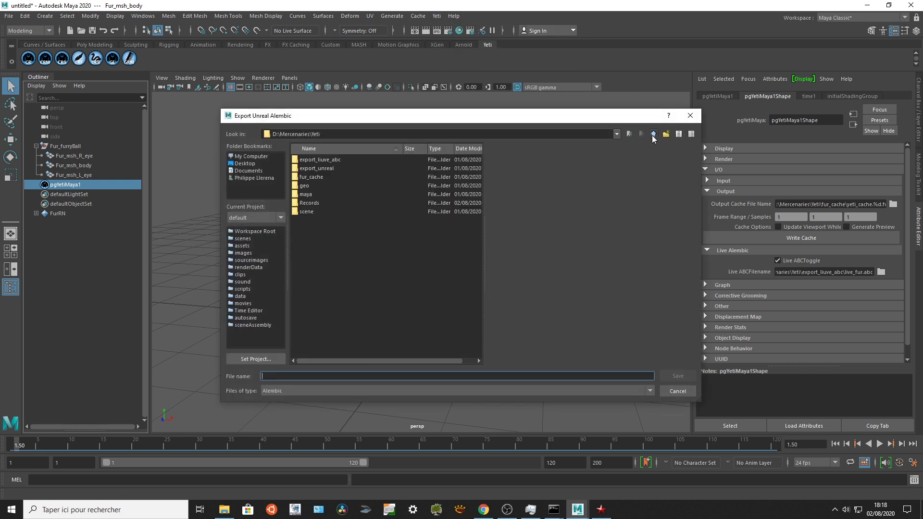
pyautogui.doubleClick(326, 170)
pyautogui.click(346, 375)
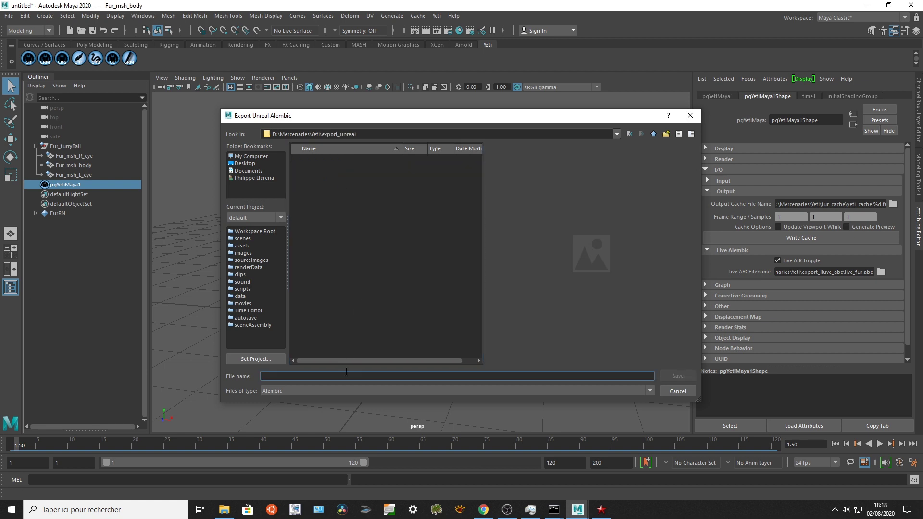
pyautogui.write('fur_final.abc')
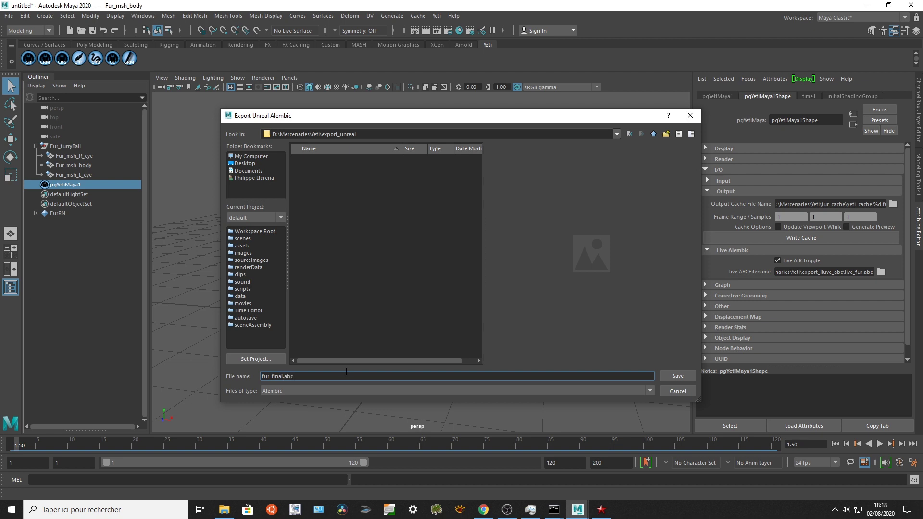
pyautogui.press('Return')
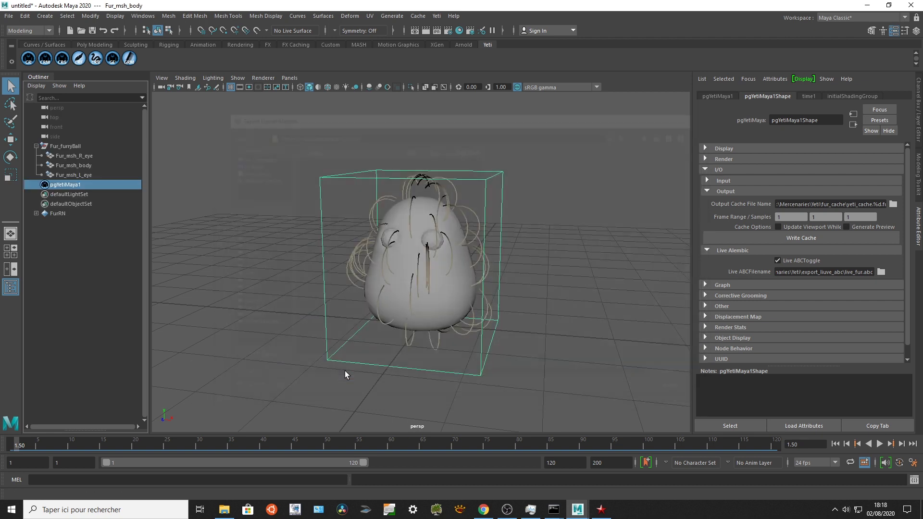
# - In Guerilla Render, delete the live_fur reference from the Node List
pyautogui.click(600, 510)
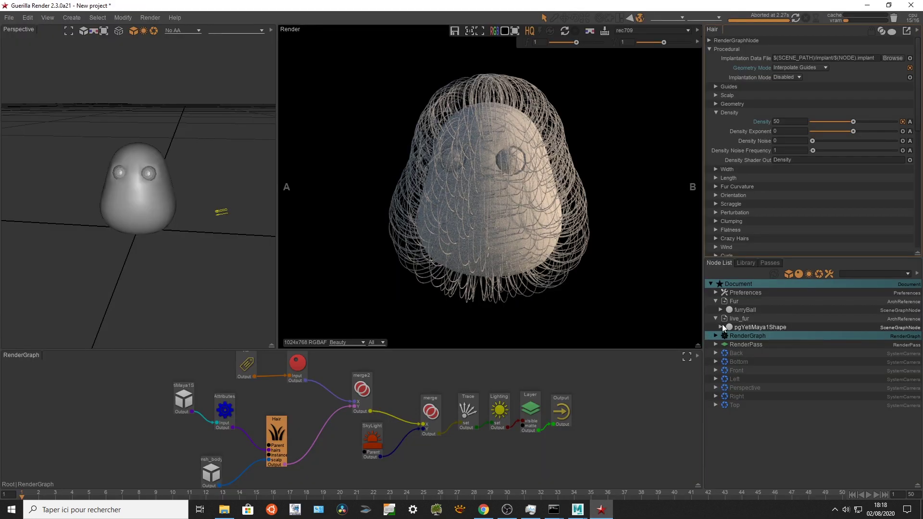
pyautogui.click(742, 319)
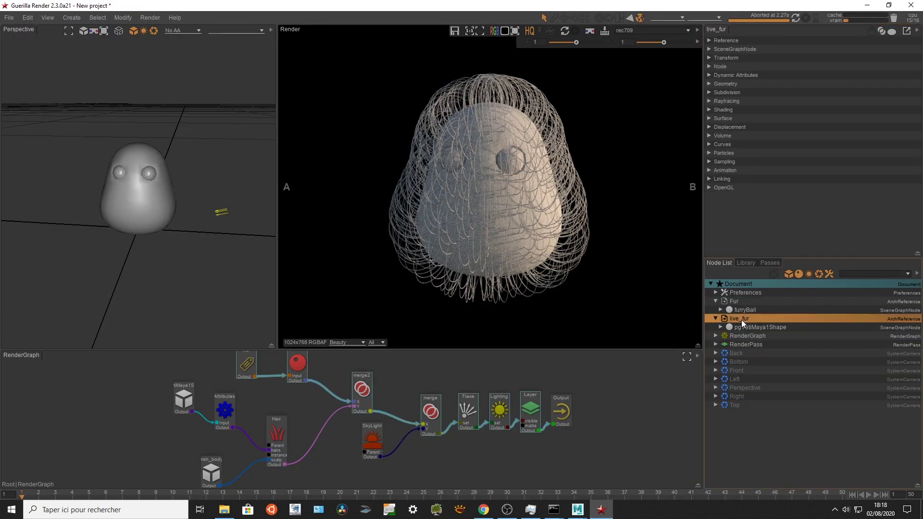
pyautogui.click(715, 318)
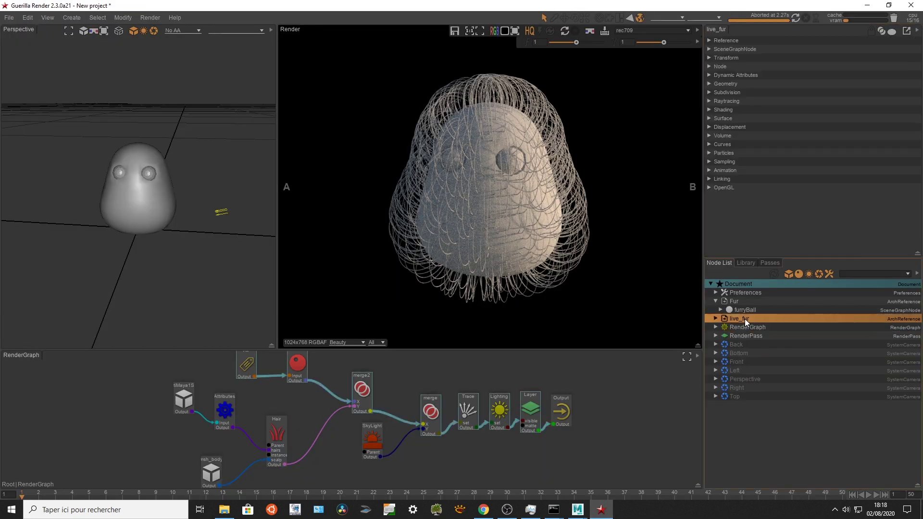
pyautogui.press('Delete')
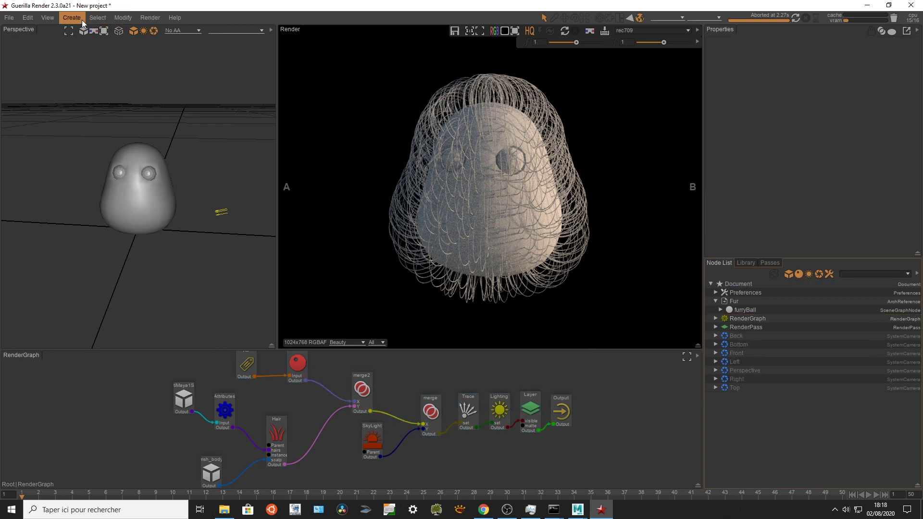
# - Drag fur_final.abc from the Yeti export_unreal folder into the Guerilla scene
pyautogui.click(232, 513)
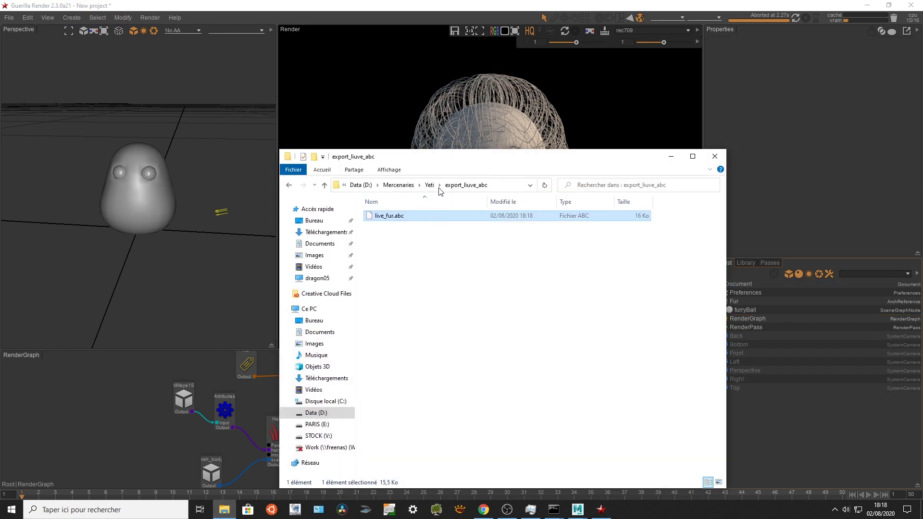
pyautogui.click(430, 186)
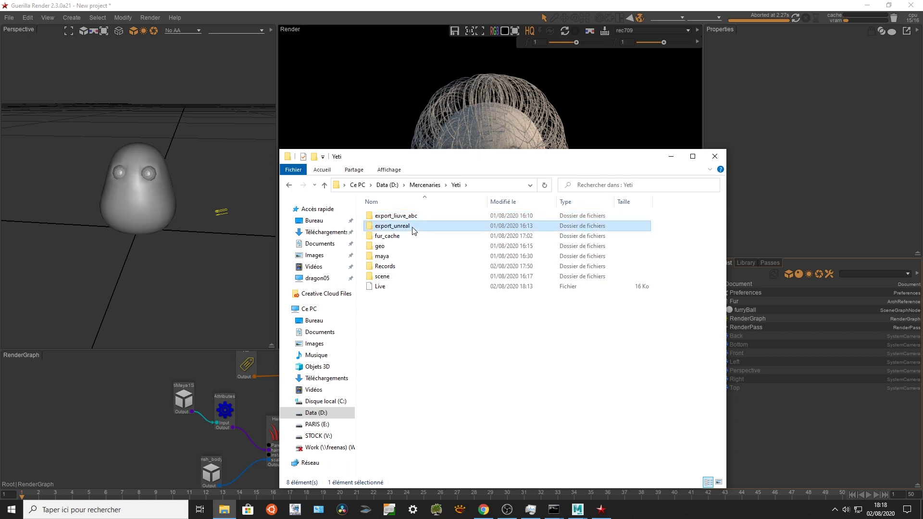
pyautogui.doubleClick(410, 227)
pyautogui.moveTo(404, 215); pyautogui.dragTo(221, 210)
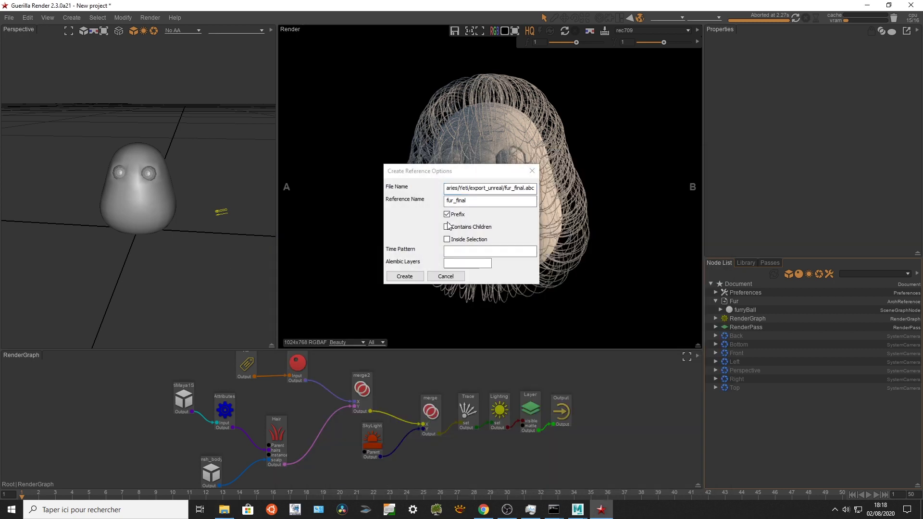
# - Create the fur_final reference and wire its pgYetiMaya1Shape into the Attributes node
pyautogui.click(405, 276)
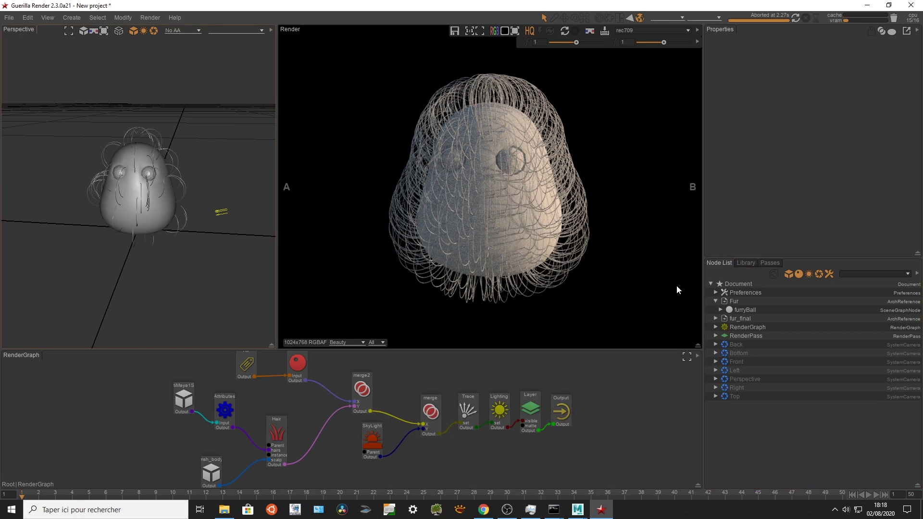
pyautogui.click(716, 318)
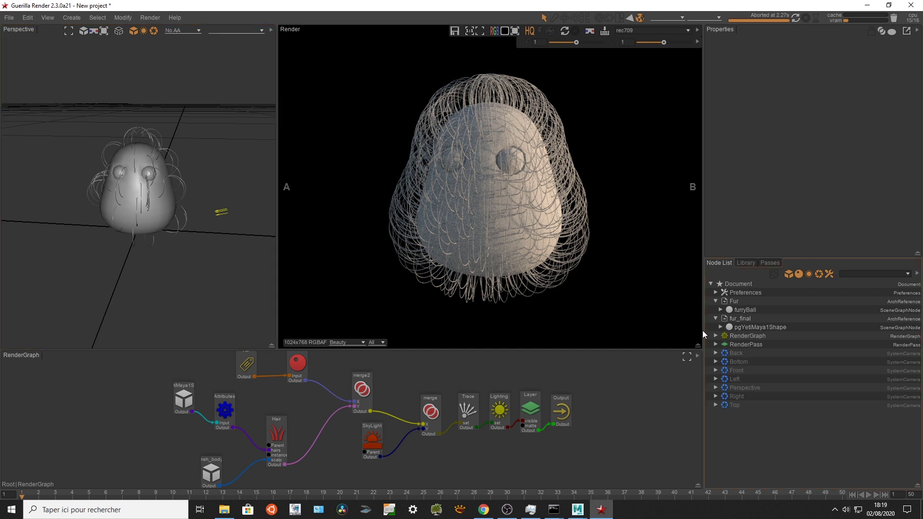
pyautogui.click(769, 326)
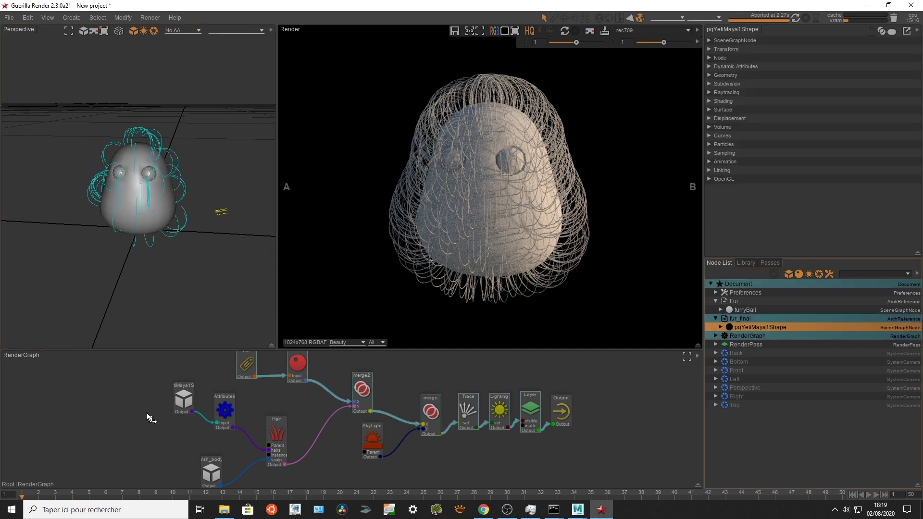
pyautogui.moveTo(159, 436); pyautogui.dragTo(217, 423)
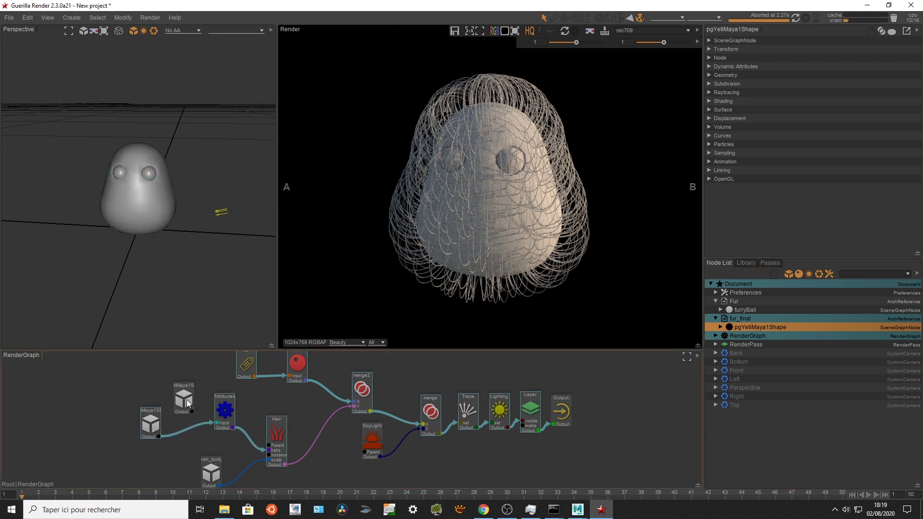
# - Remove the old fur shape node, then start and stop a render with the new cache
pyautogui.click(177, 409)
pyautogui.hotkey('ctrl', 'z')
pyautogui.hotkey('ctrl', 'z')
pyautogui.hotkey('ctrl', 'z')
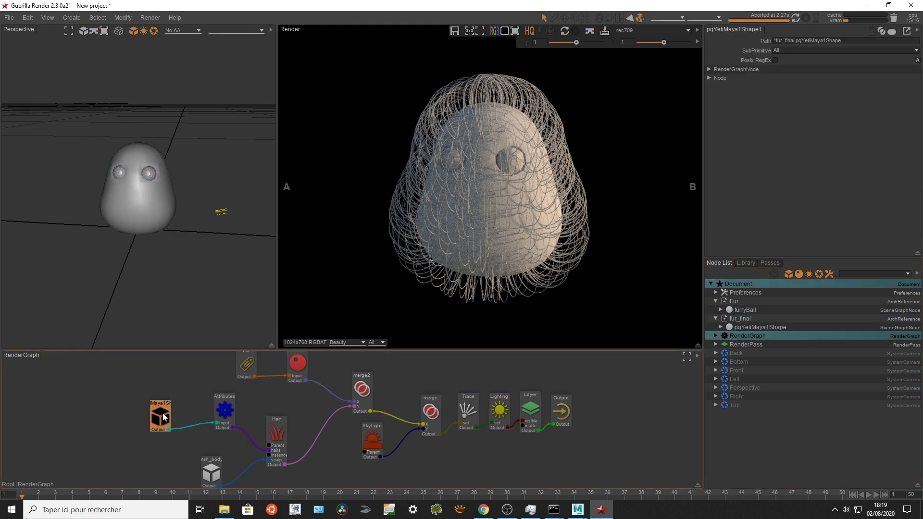
pyautogui.click(797, 18)
pyautogui.click(806, 18)
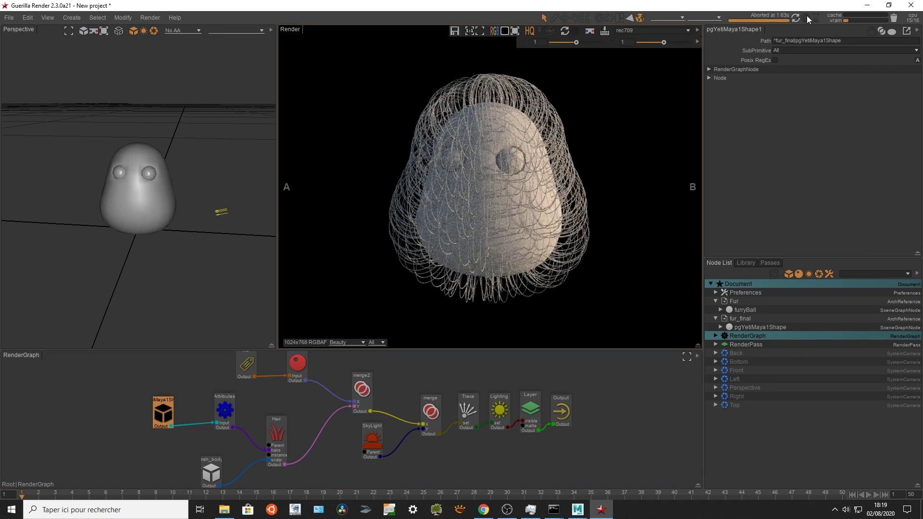